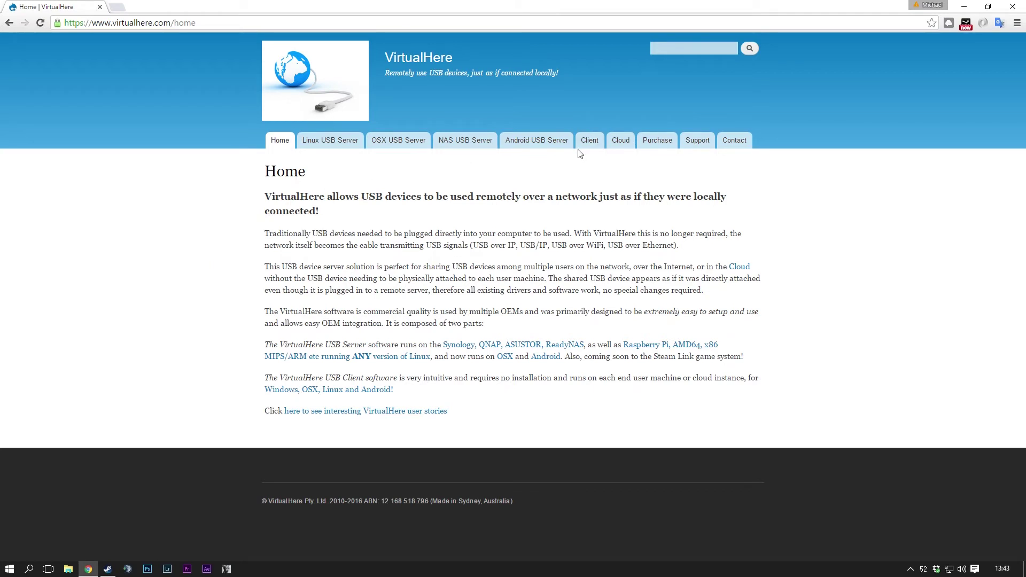
Go to the VirtualHere Client page listing the Windows client downloads.
left_click(589, 140)
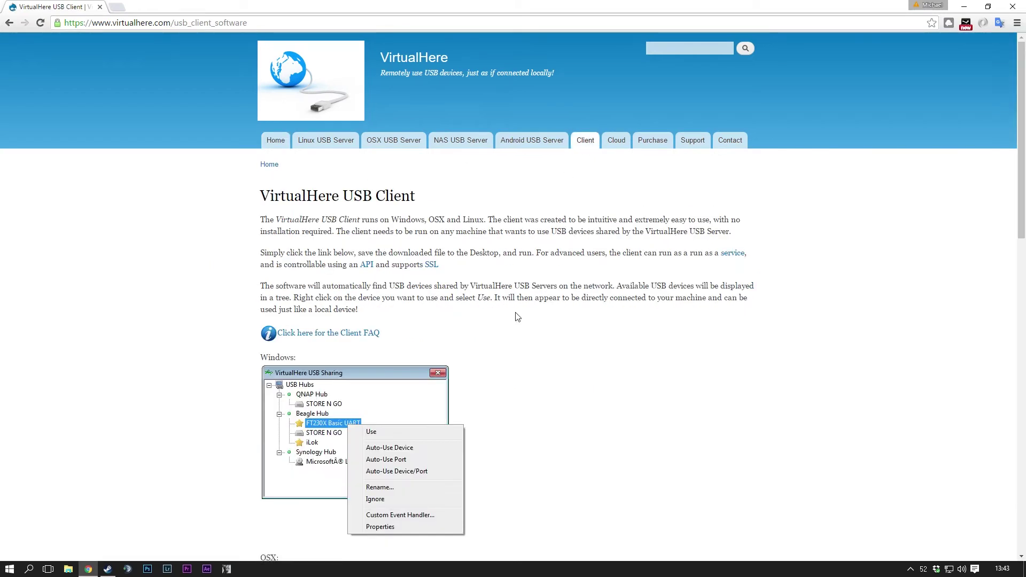
scroll(492, 439, "down", 3)
scroll(433, 401, "down", 6)
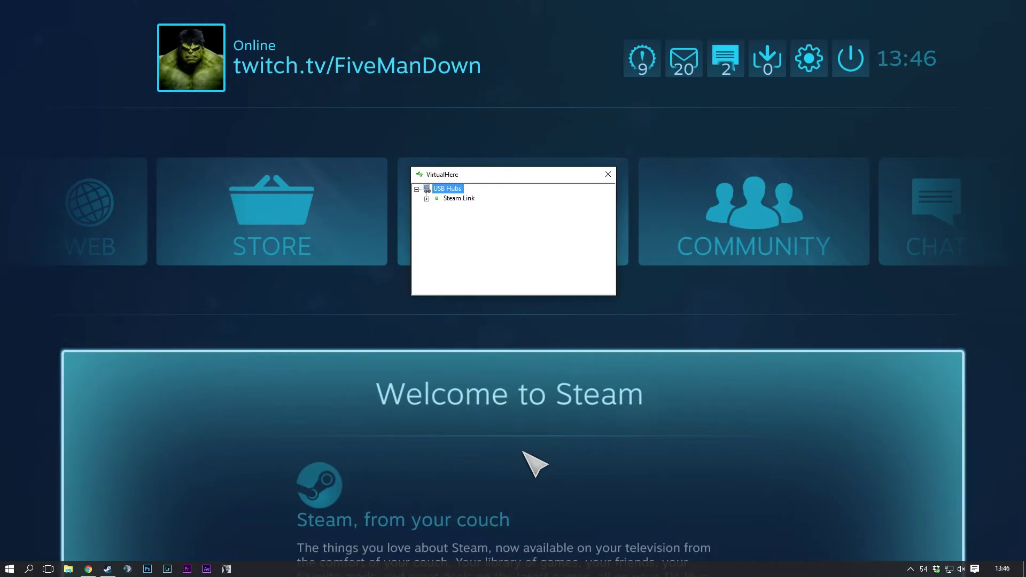
Launch vhui64.exe and choose Use on the HD Pro Webcam C920 under the Steam Link hub.
left_click(426, 199)
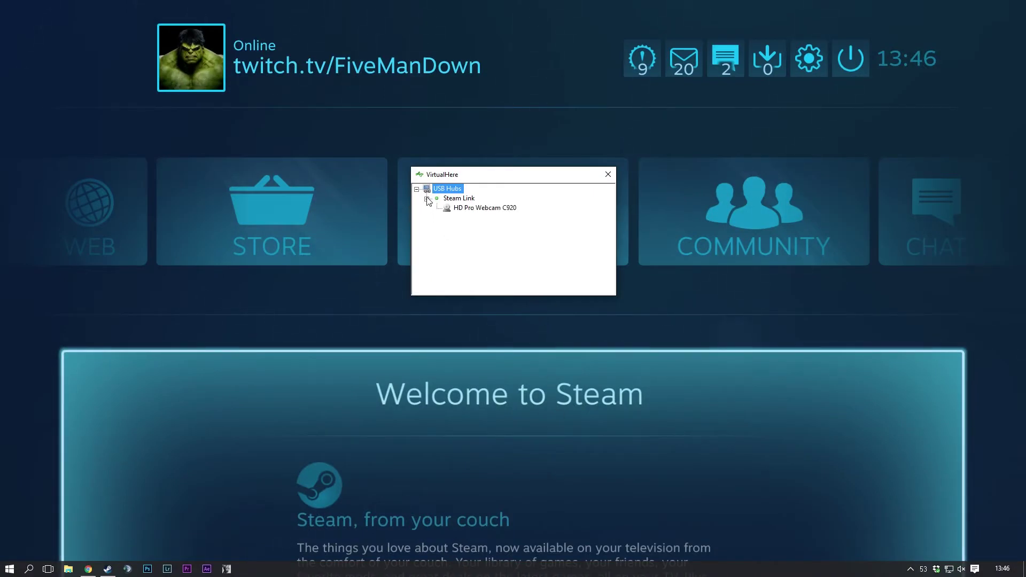
left_click(477, 208)
right_click(476, 209)
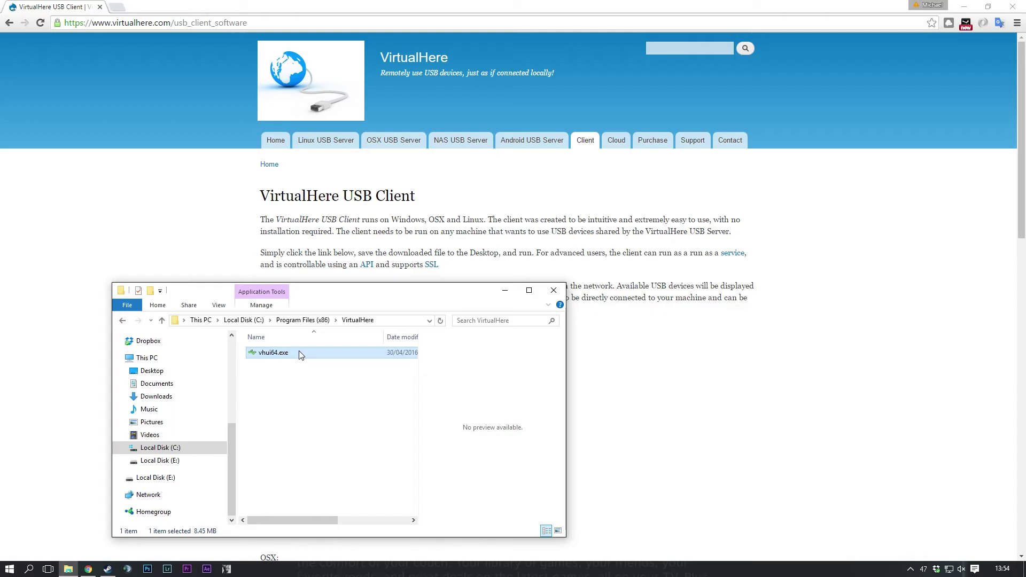
double_click(301, 354)
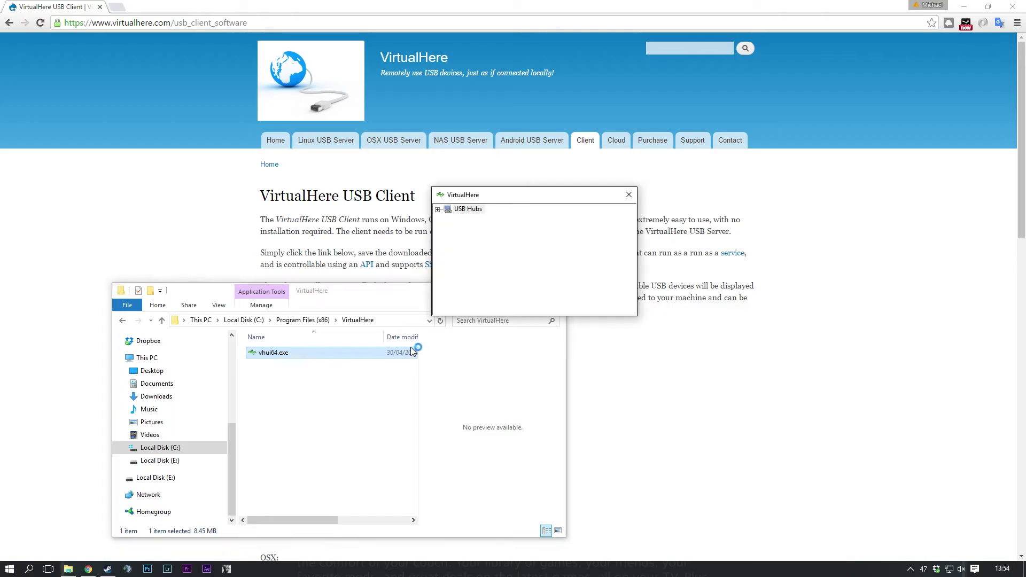
left_click(453, 230)
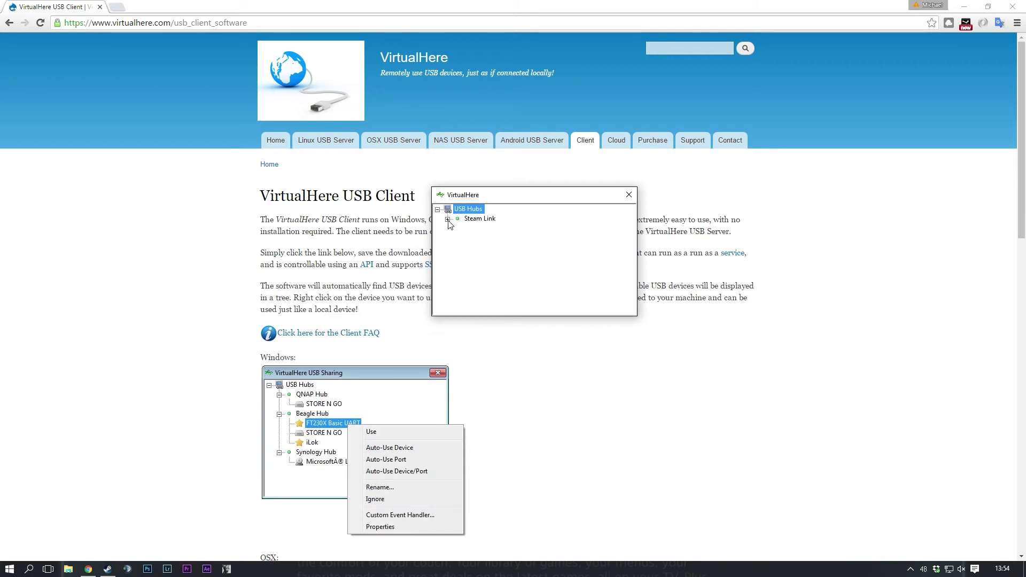
right_click(494, 232)
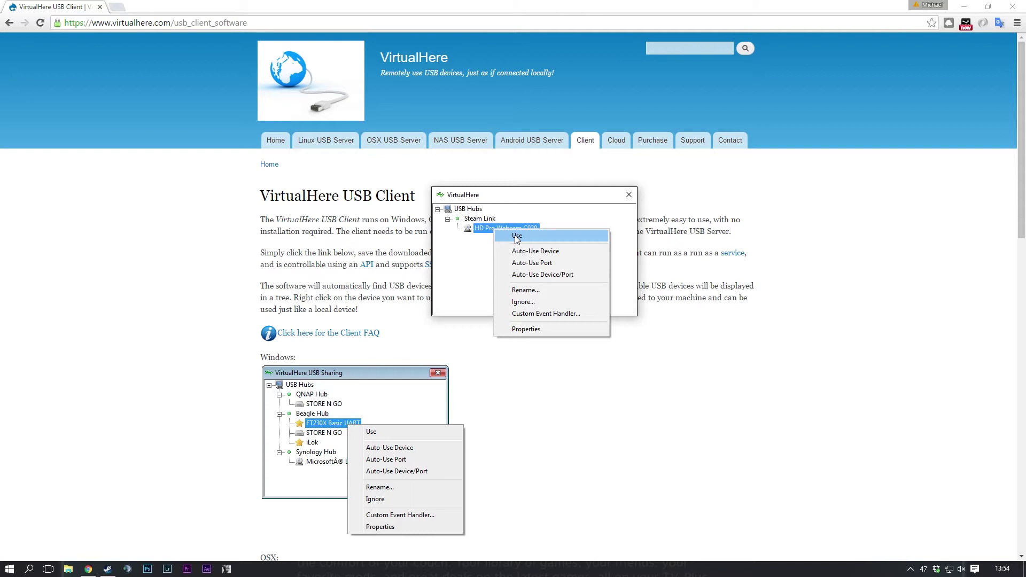
left_click(516, 236)
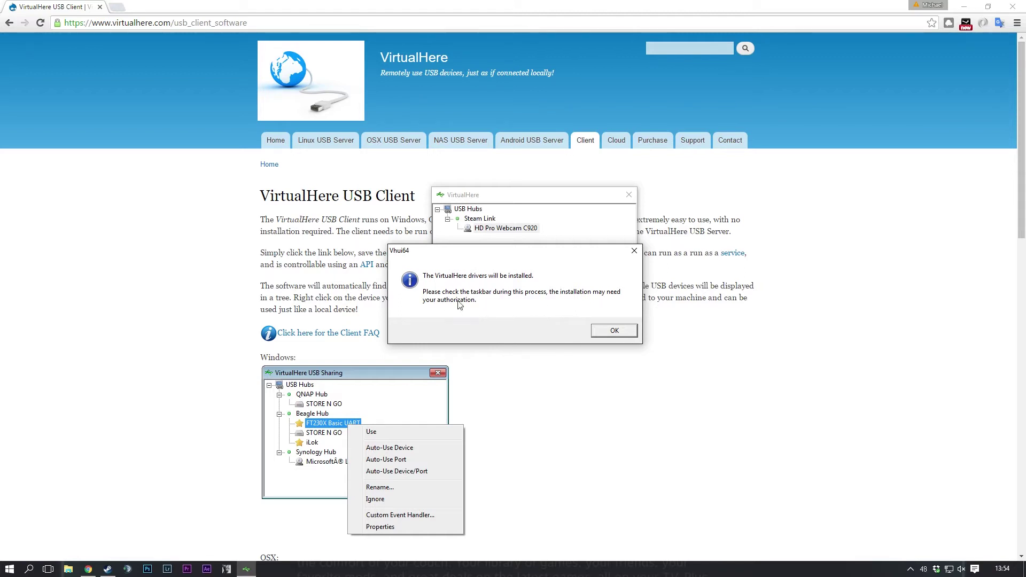
Accept the notice and complete the VirtualHere device driver installation wizard.
left_click(610, 332)
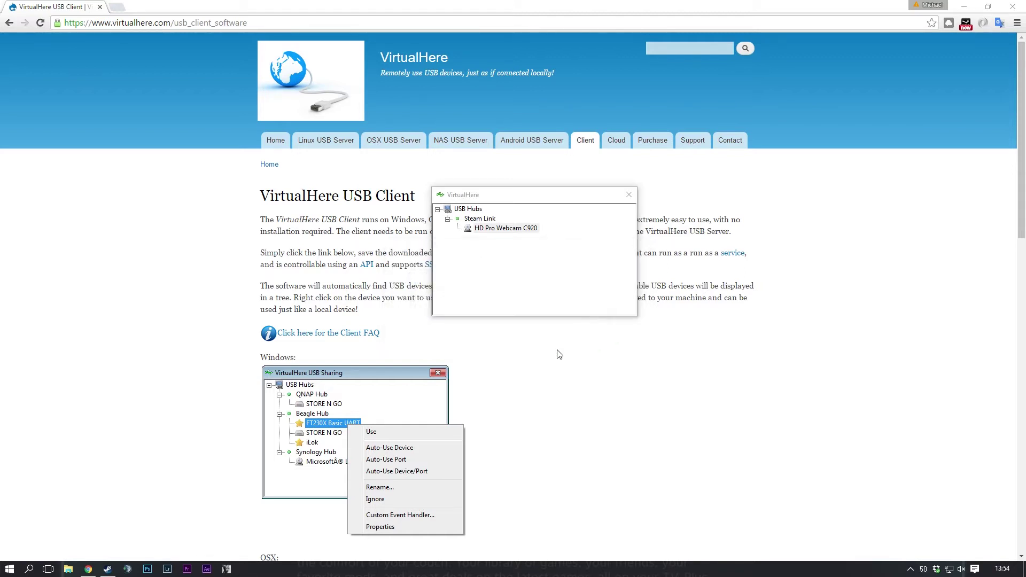
left_click(247, 237)
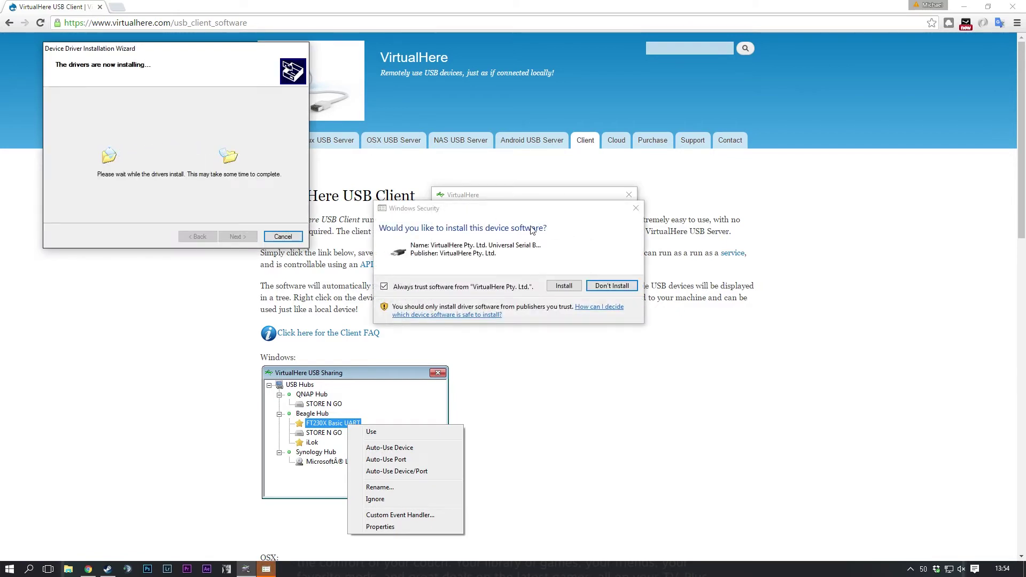
left_click(576, 285)
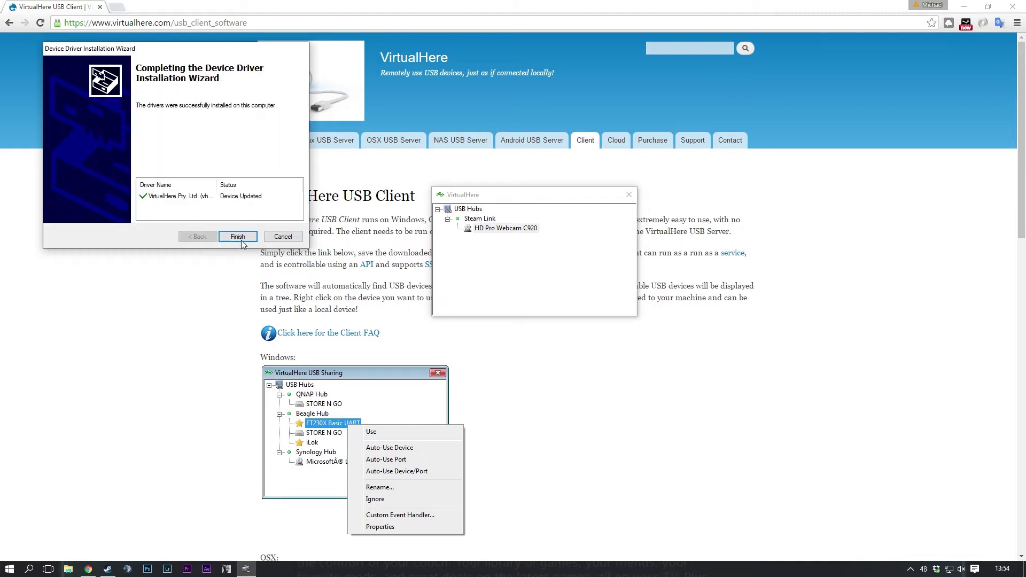
left_click(239, 238)
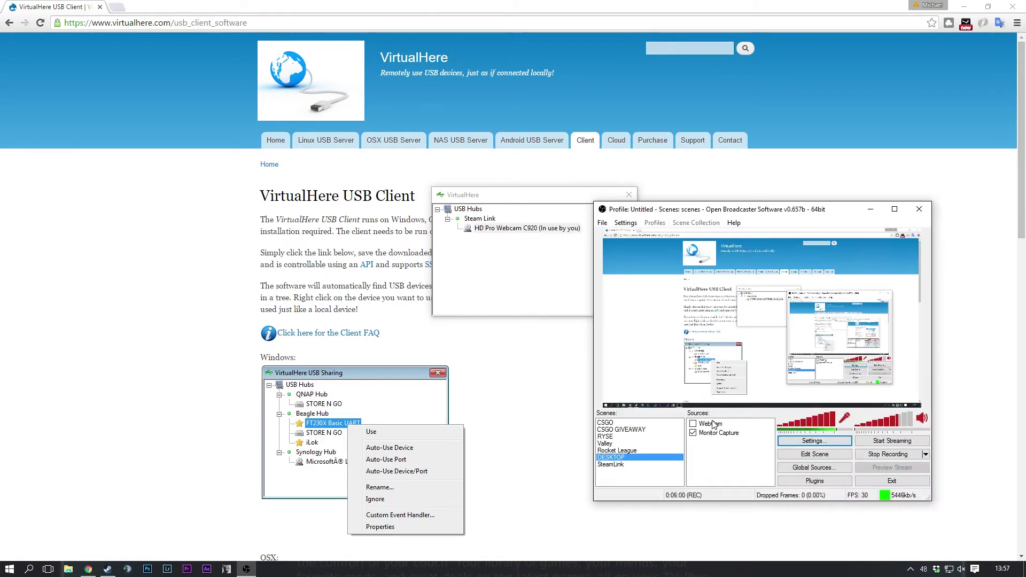
Briefly enable the local WebCam source in the scene, then switch it off again.
left_click(694, 423)
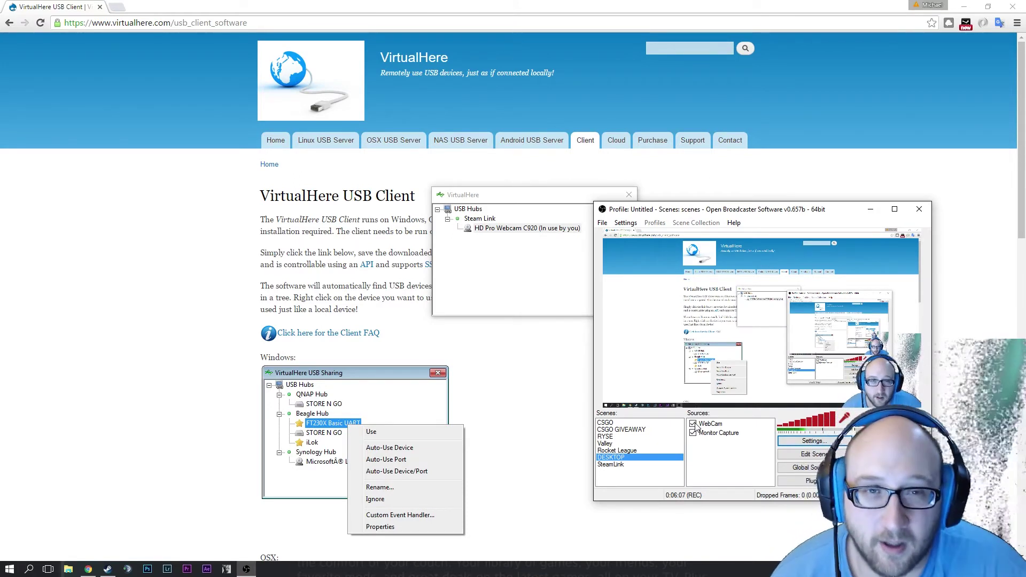
left_click(694, 424)
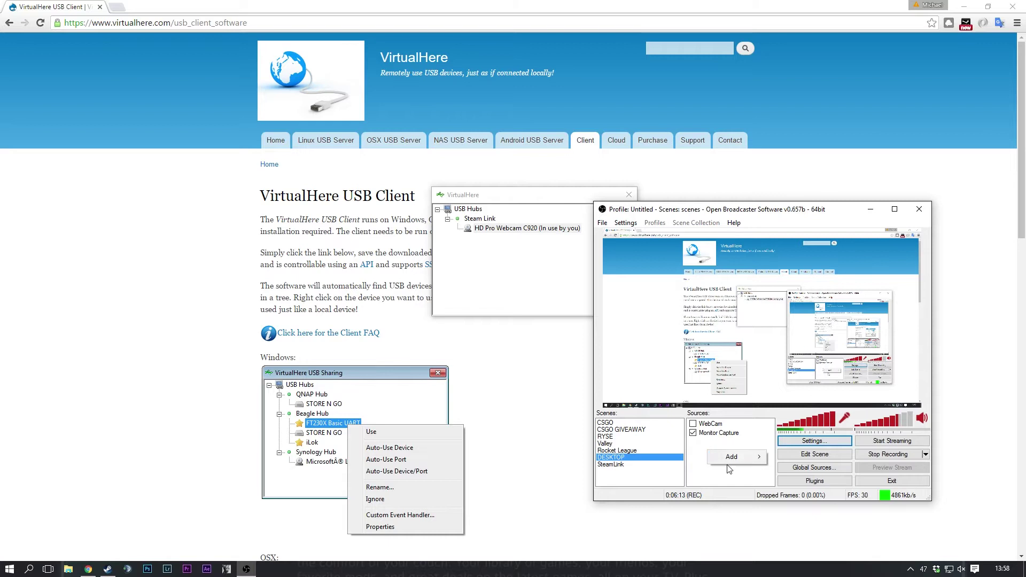
mouse_move(731, 457)
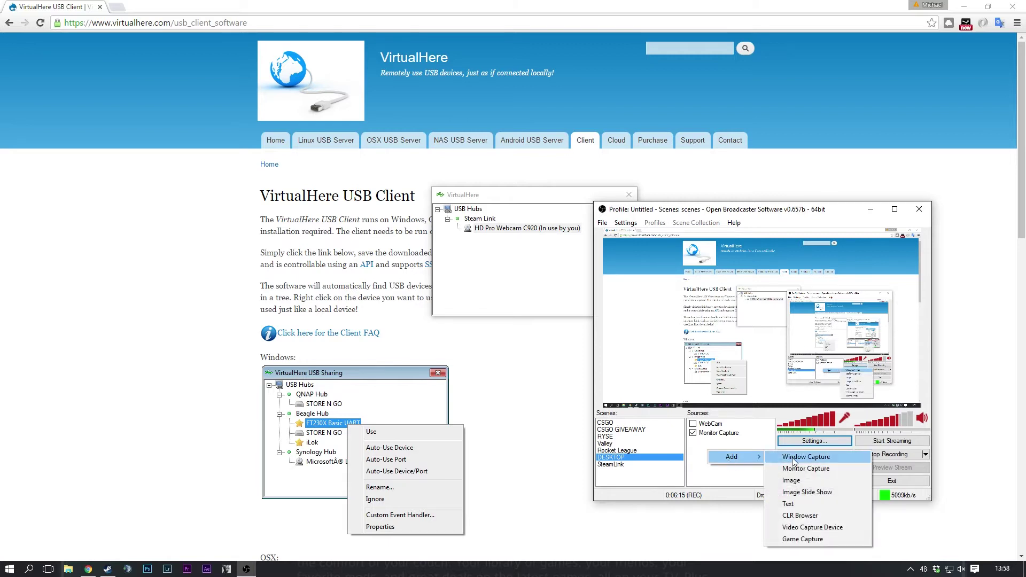
Create a Video Capture Device source 'Remote Webcam' using Logitech HD Pro Webcam C920 (2).
left_click(800, 527)
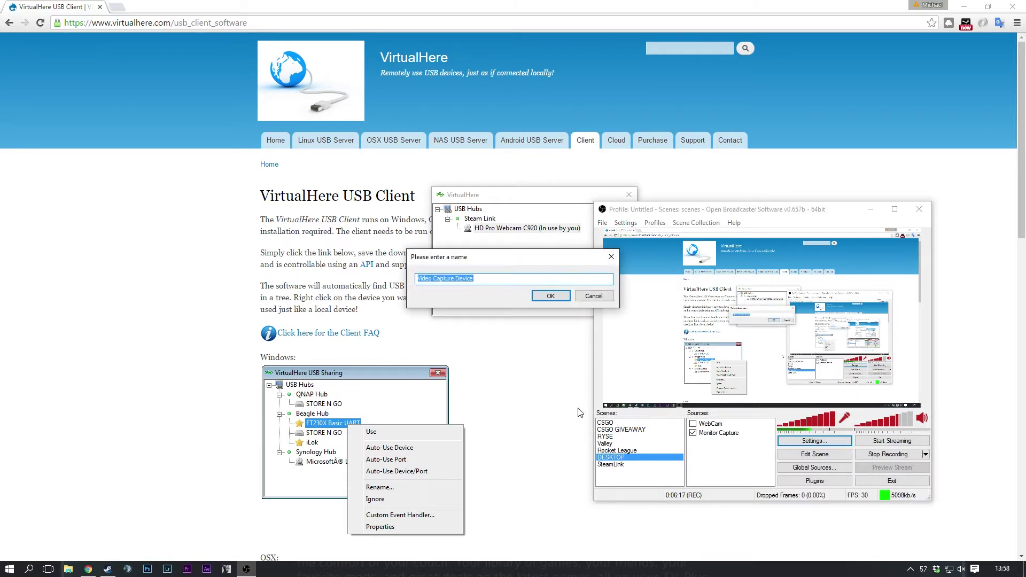
type("Remote Webcam")
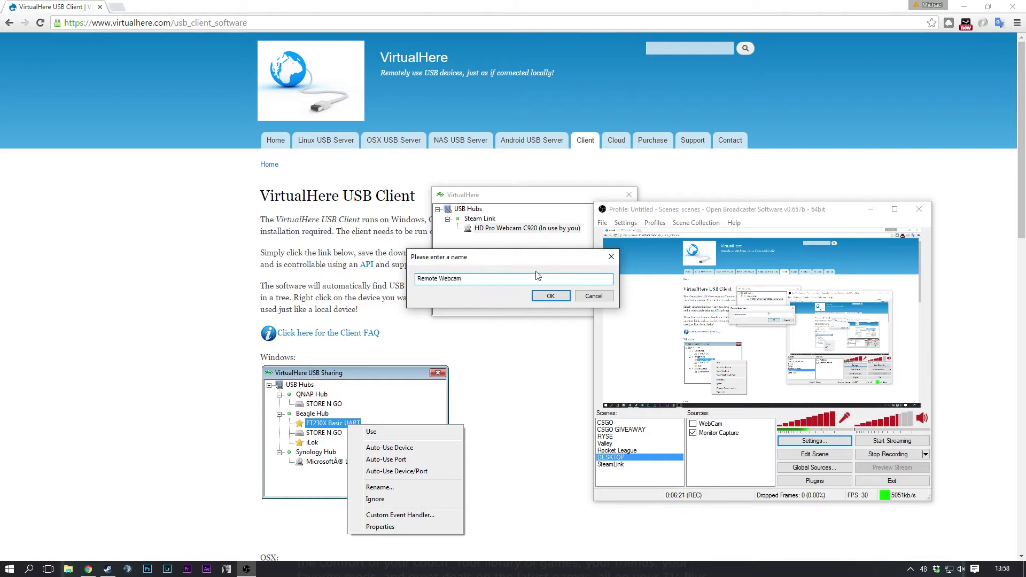
left_click(550, 297)
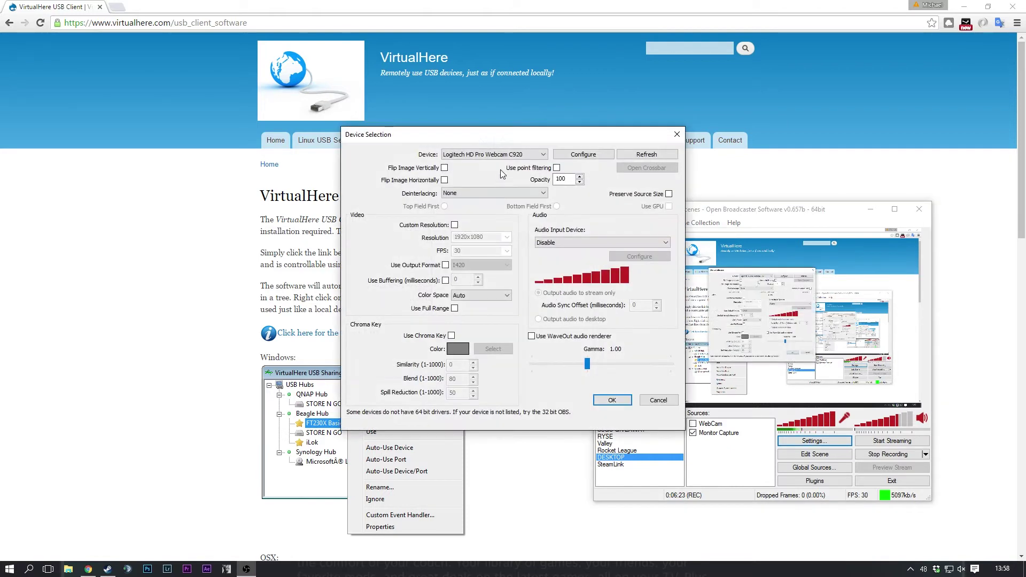
left_click(502, 156)
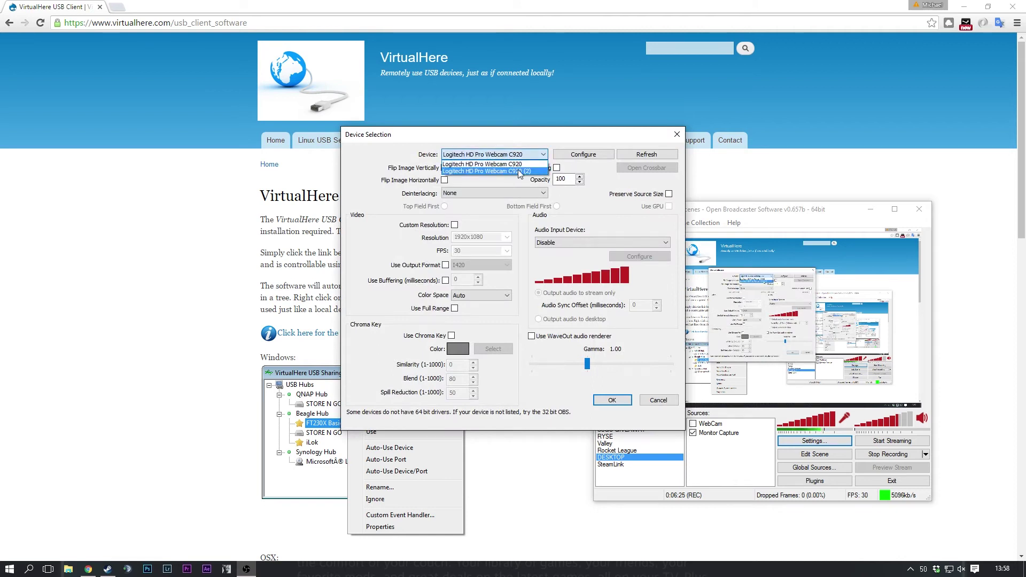
left_click(501, 172)
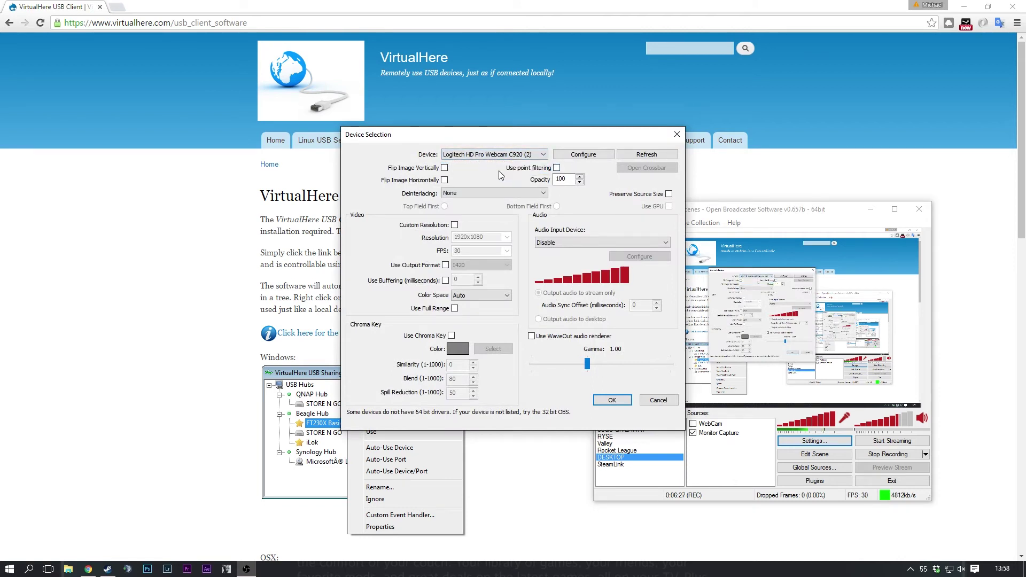
left_click(612, 401)
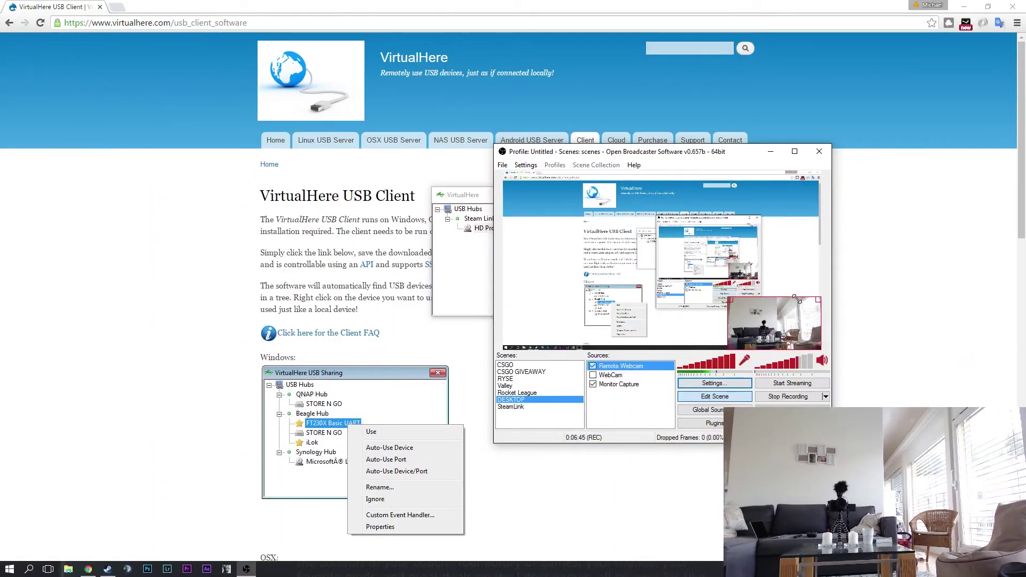
Resize the Remote Webcam to a small lower-right box and leave Edit Scene mode.
left_click_drag(799, 300, 803, 300)
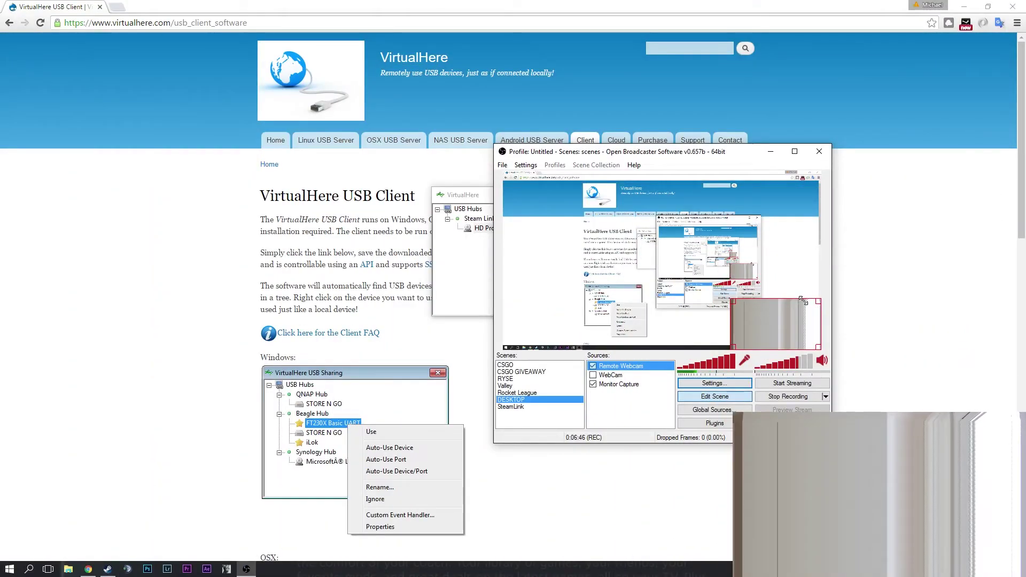
left_click(716, 397)
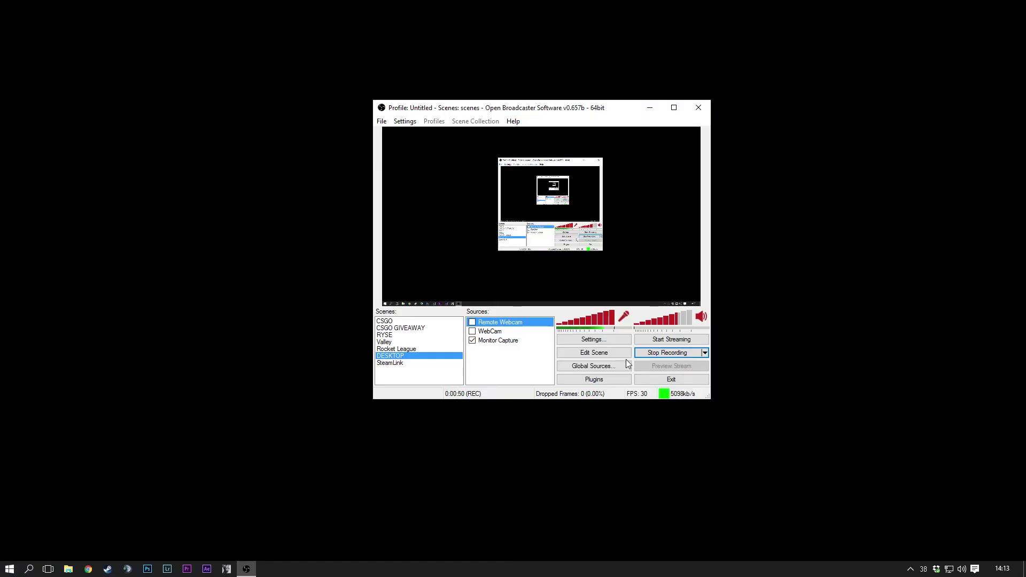
Enable the Remote Webcam and local WebCam sources together in the scene.
left_click(472, 322)
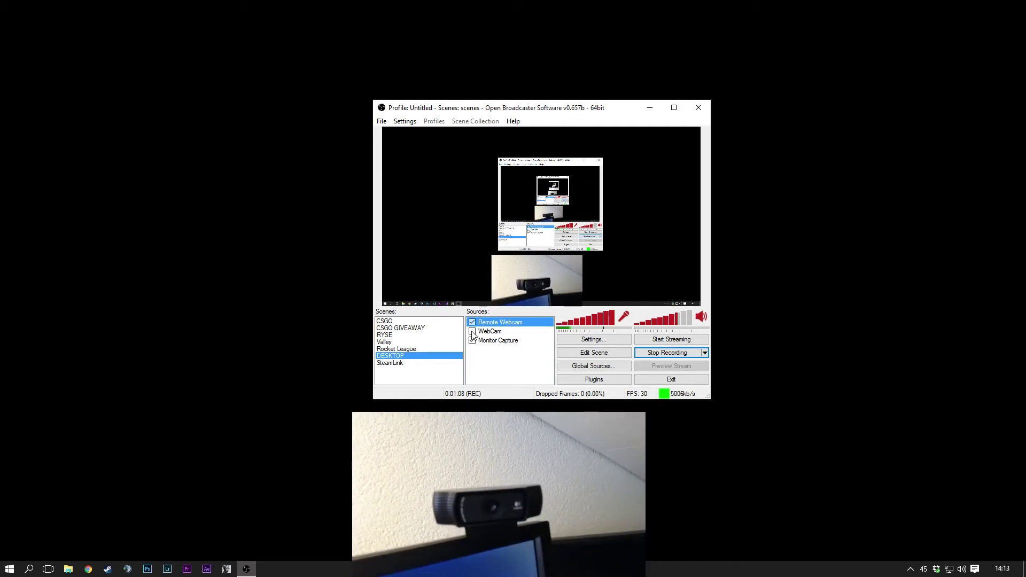
left_click(472, 333)
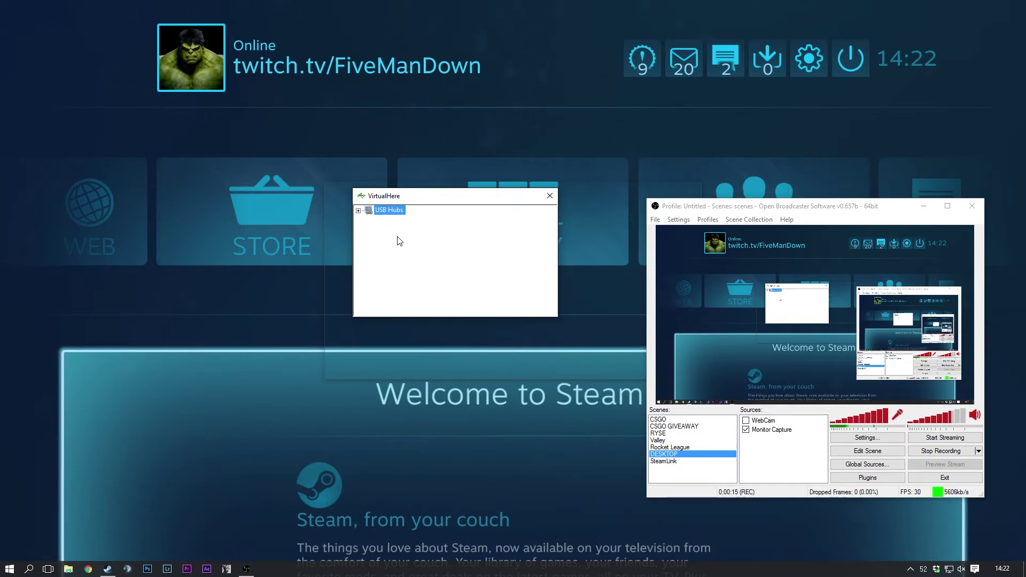
left_click(358, 211)
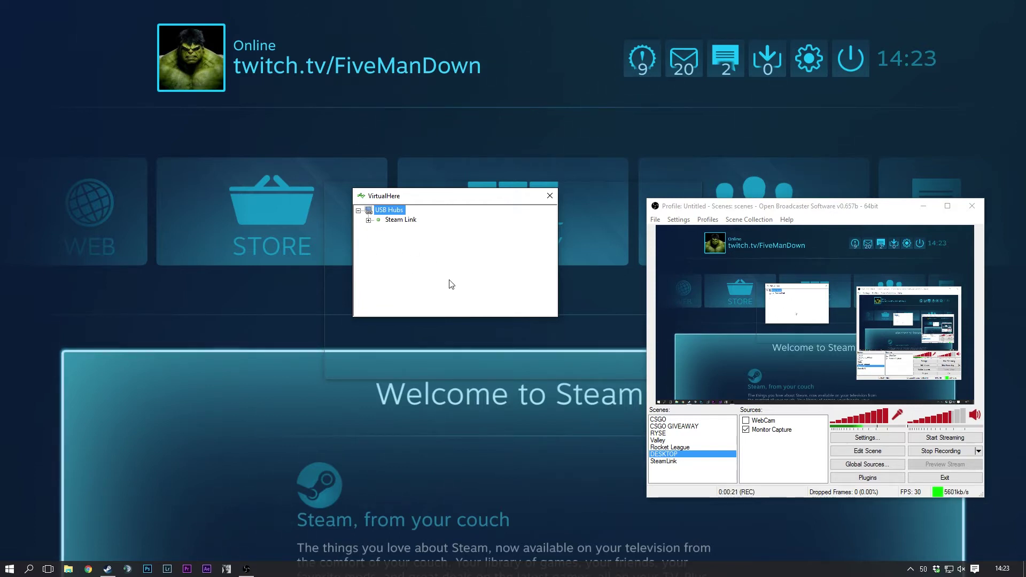
left_click(368, 219)
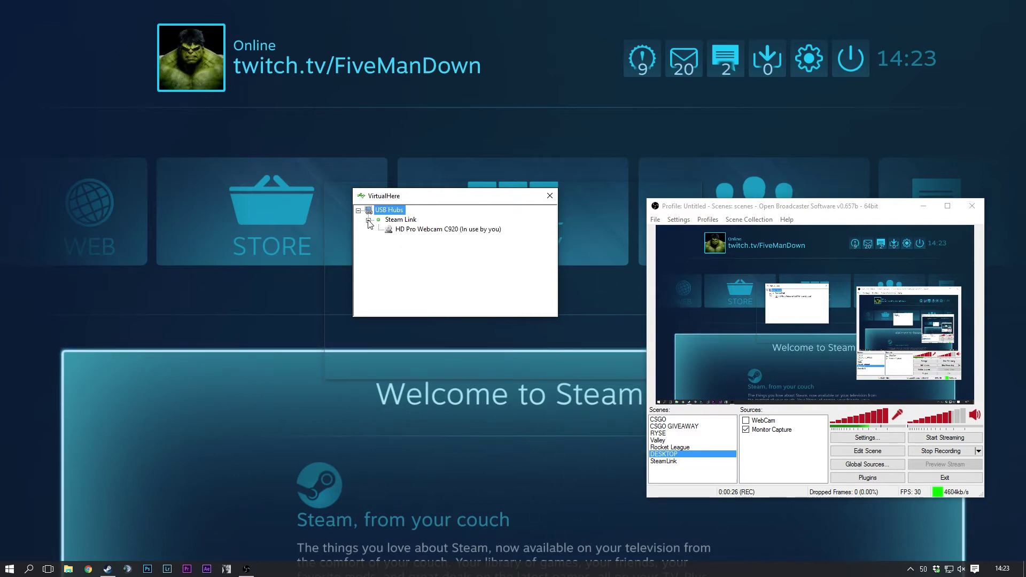
left_click(423, 234)
right_click(431, 229)
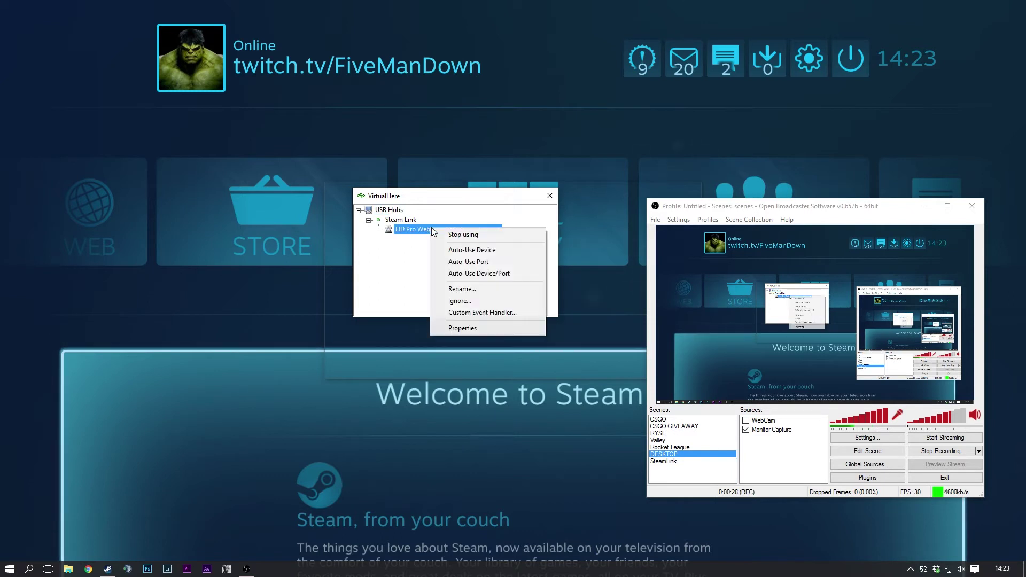
left_click(463, 235)
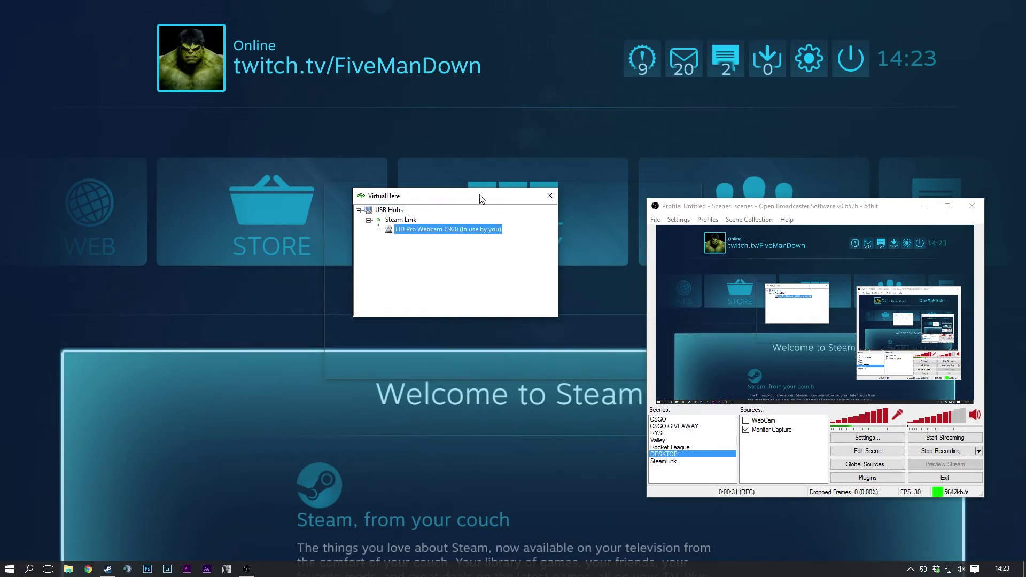
right_click(775, 453)
mouse_move(798, 459)
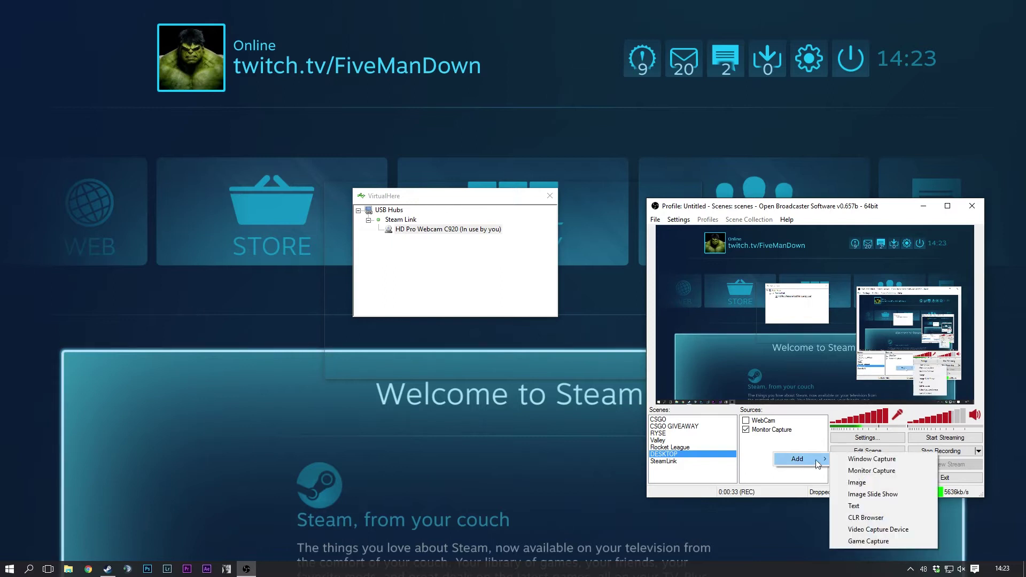
left_click(878, 529)
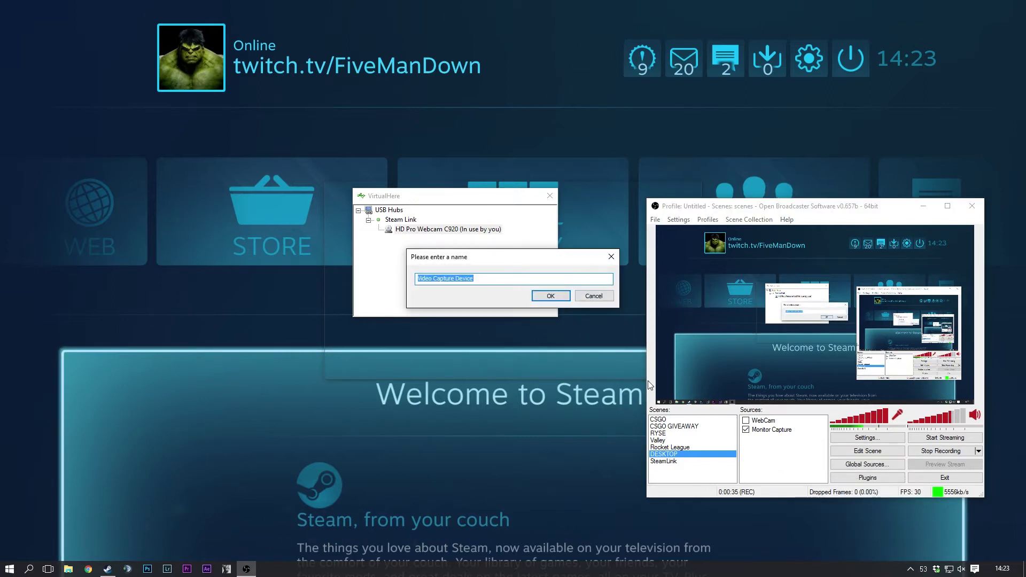
type("Remote W")
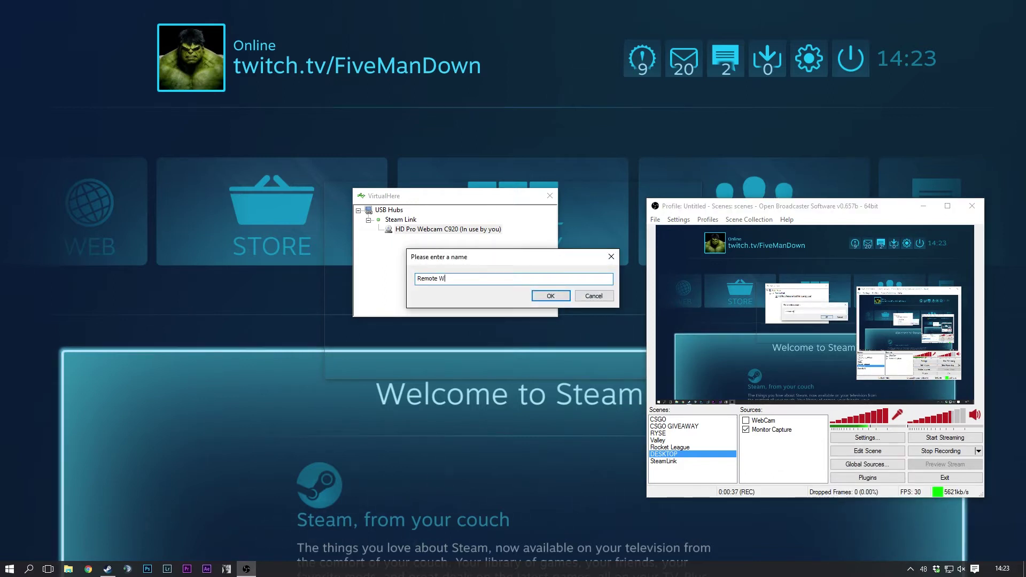
type("ebcam")
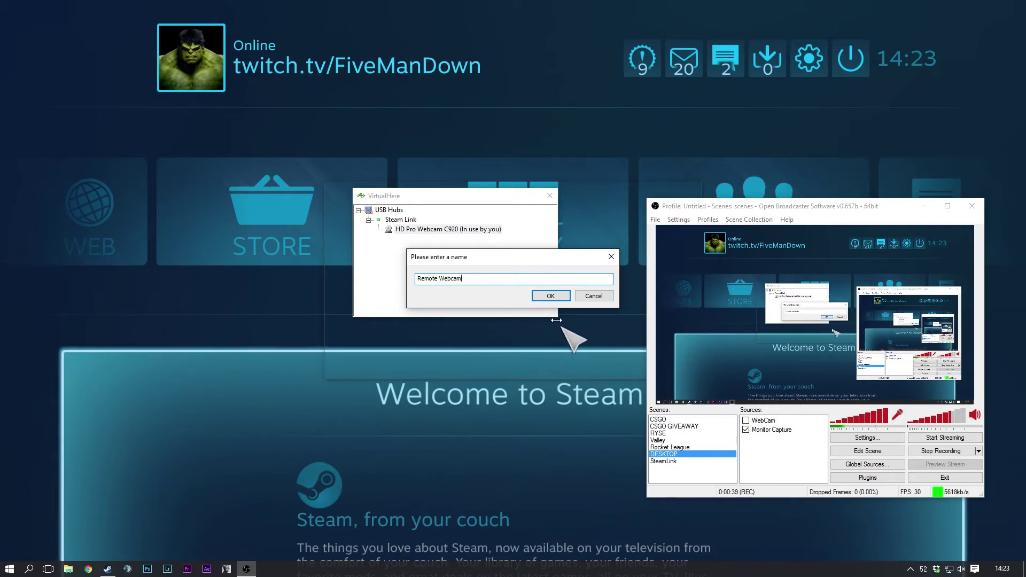
left_click(550, 296)
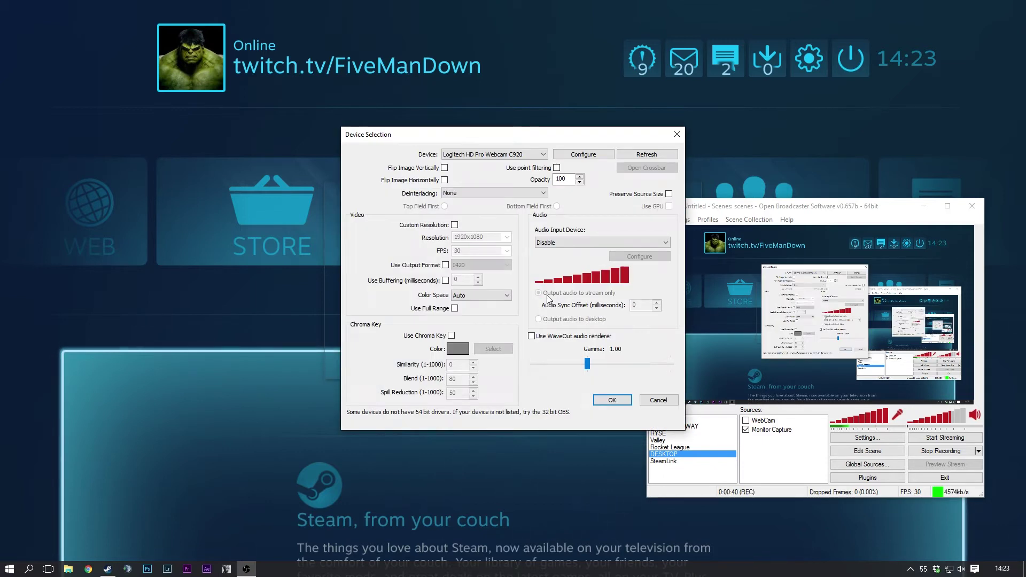
left_click(626, 403)
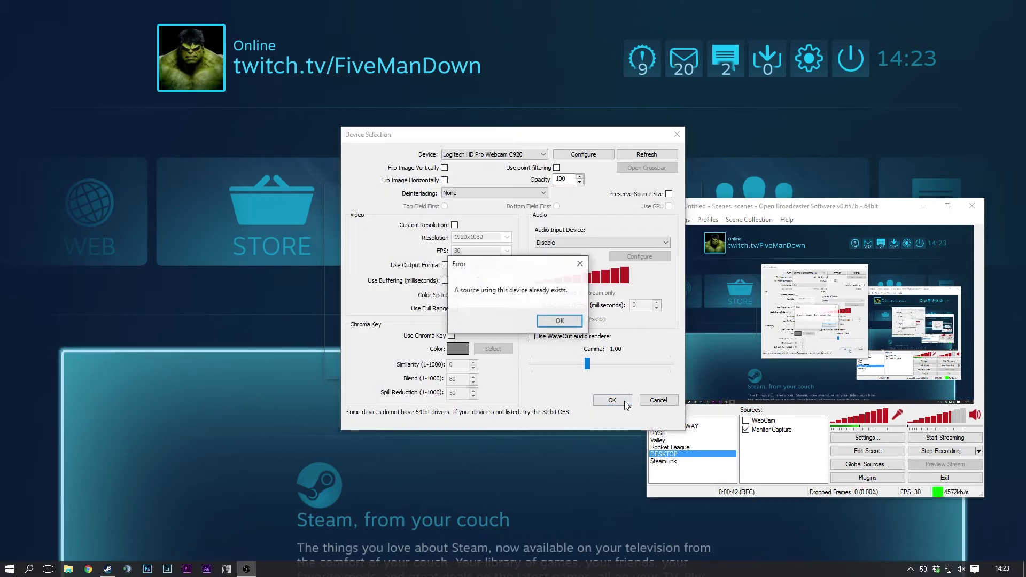
left_click(559, 321)
left_click(499, 155)
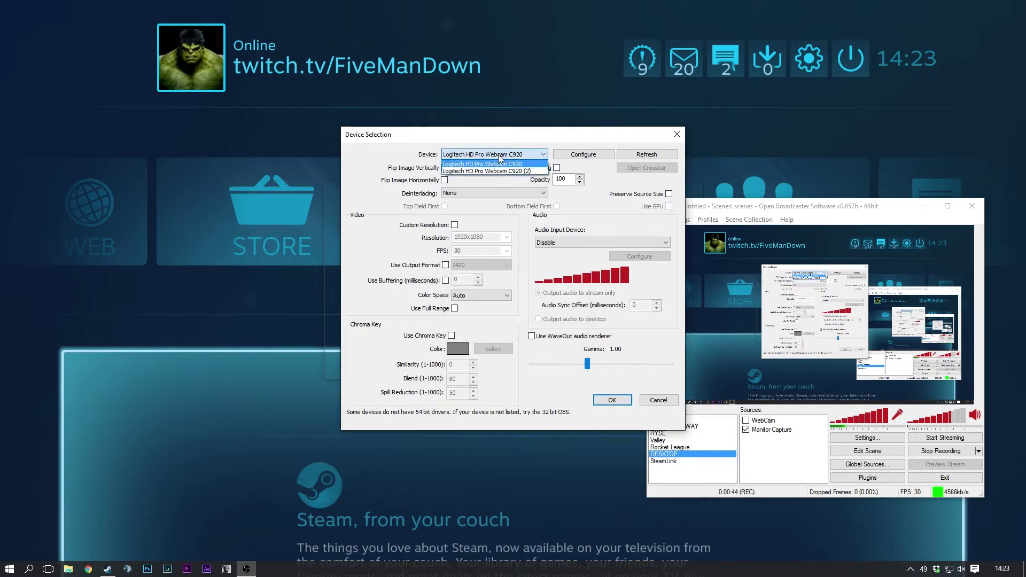
left_click(525, 172)
left_click(612, 400)
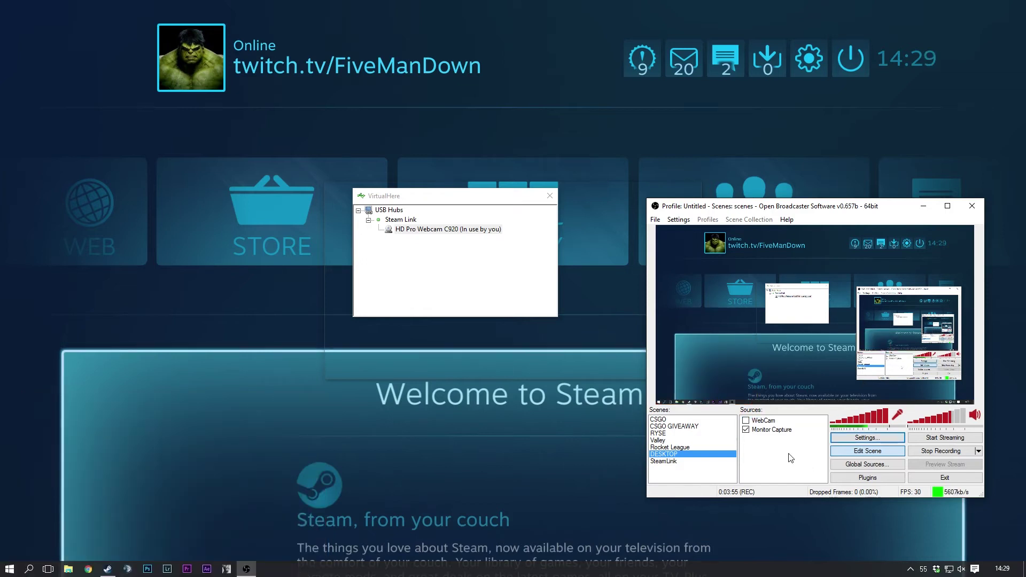
Start a Video Capture Device source named 'Remote Webcam' on the C920 (2) device.
right_click(789, 458)
mouse_move(808, 460)
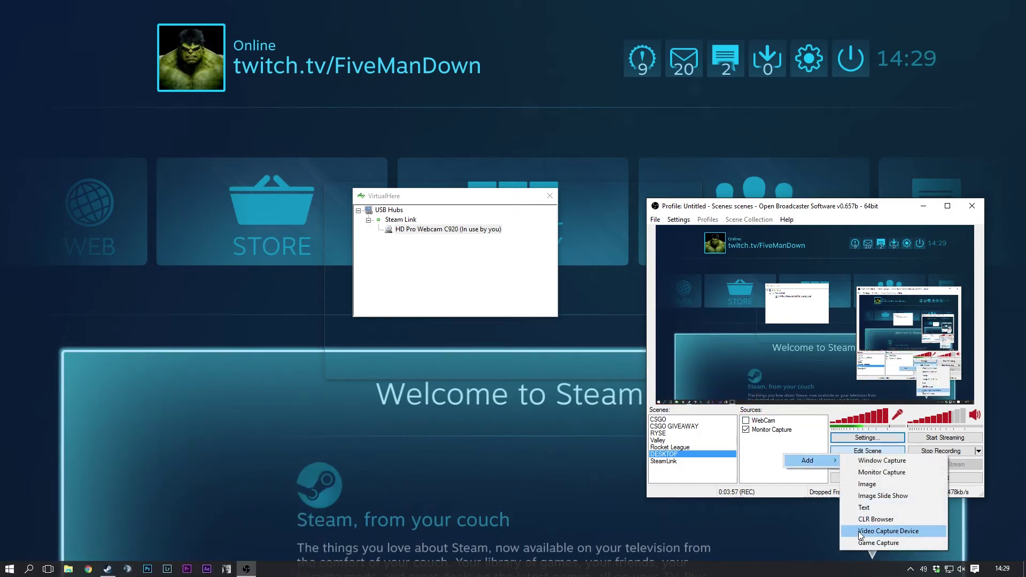
left_click(862, 531)
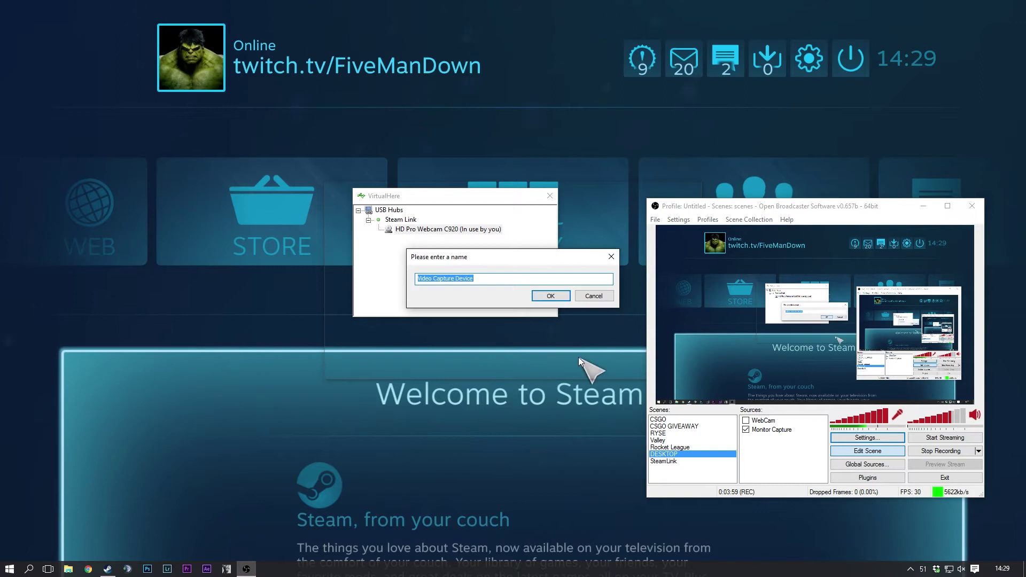
type("Remote")
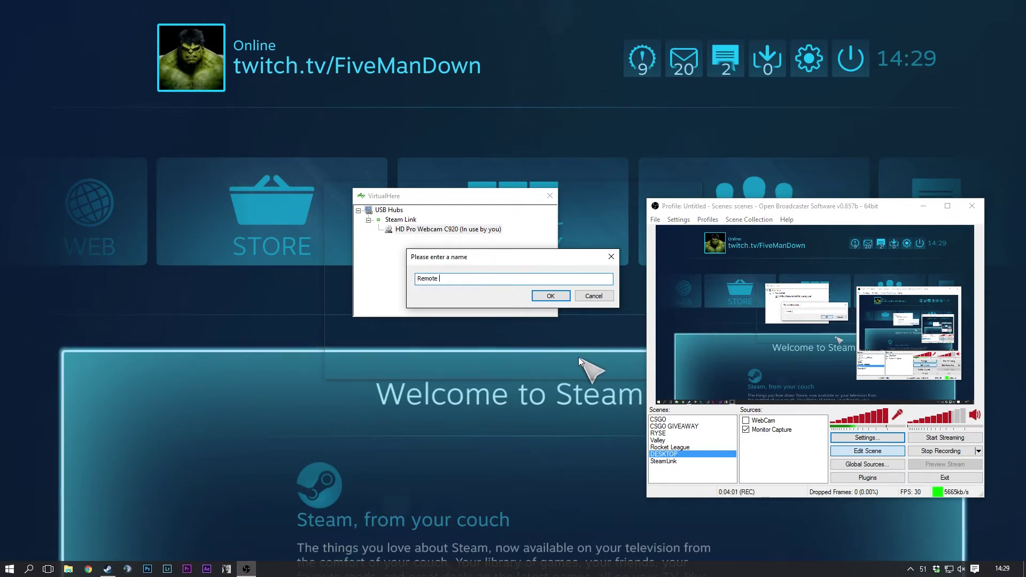
type(" Webcam")
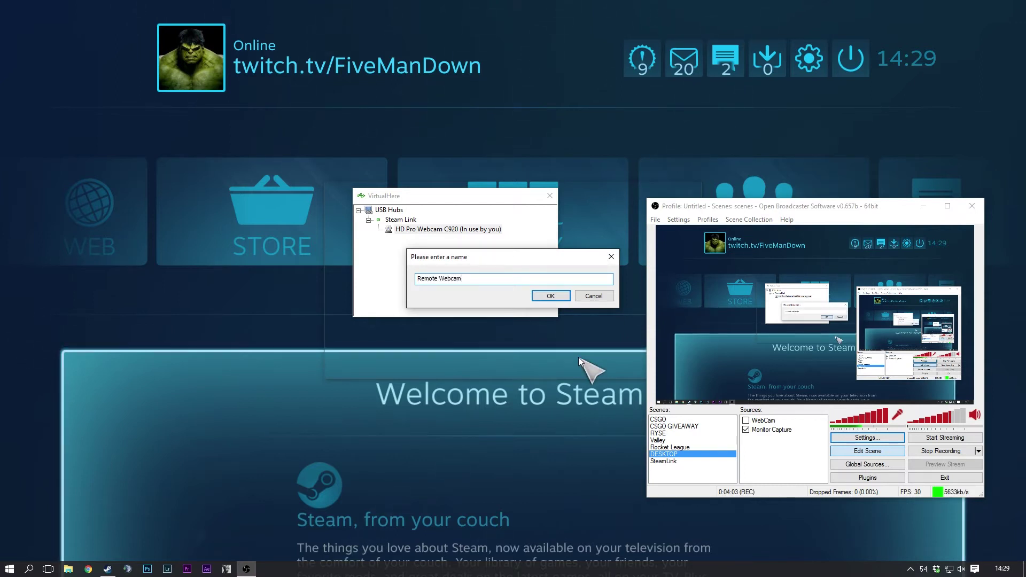
left_click(549, 295)
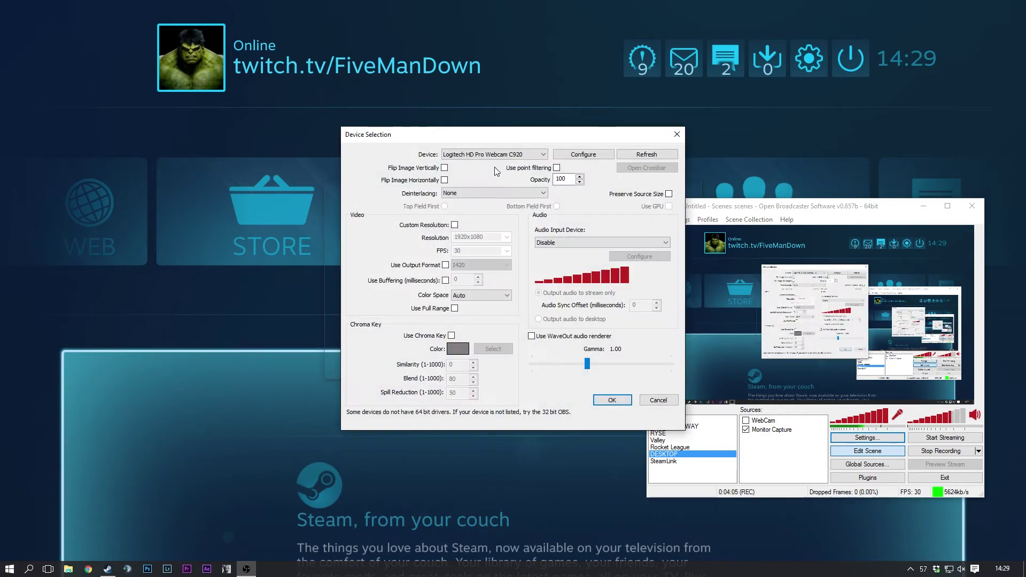
left_click(505, 153)
left_click(536, 173)
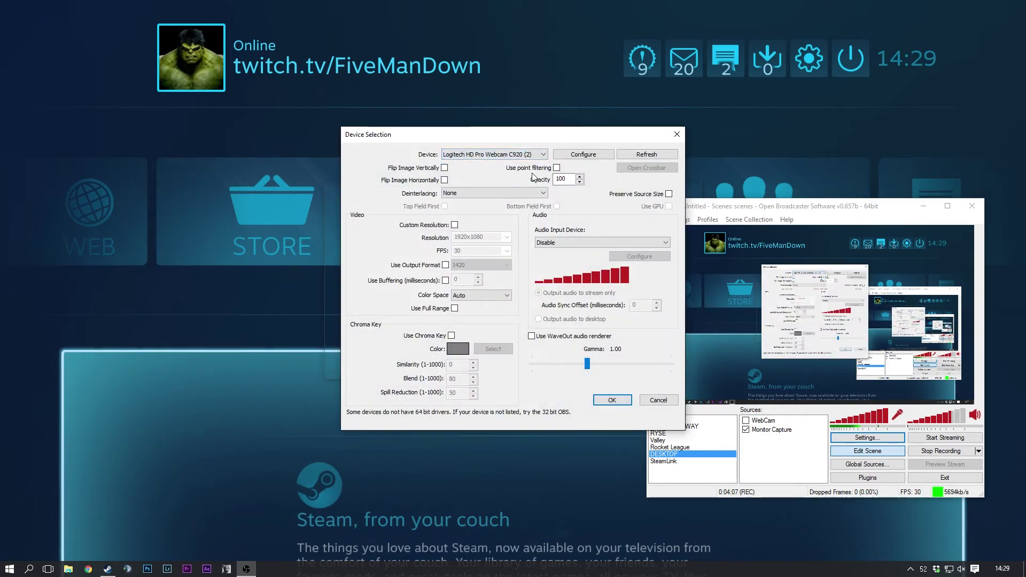
Enable Custom Resolution at 640x480 and save the new source.
left_click(454, 226)
double_click(486, 238)
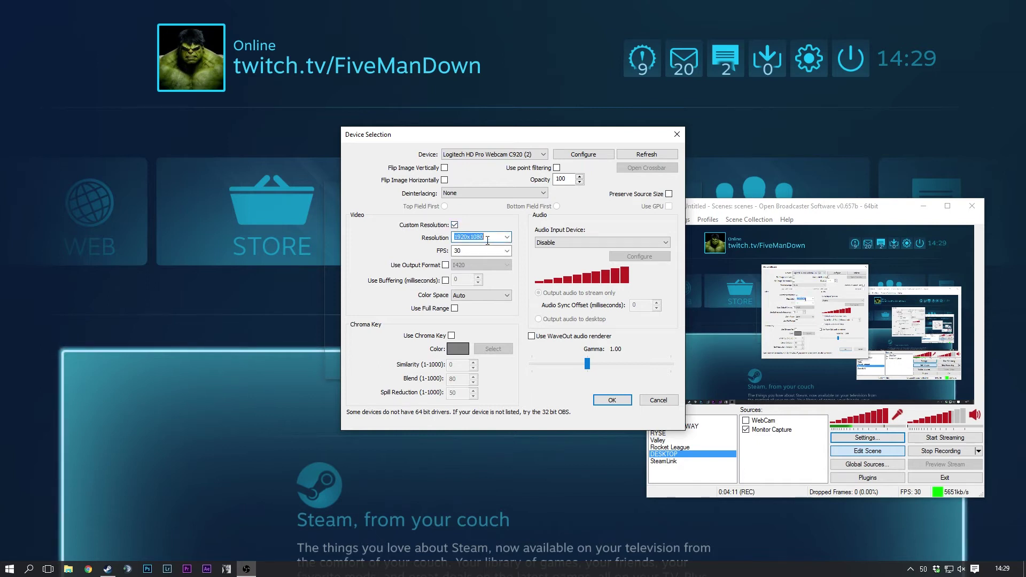
left_click(507, 238)
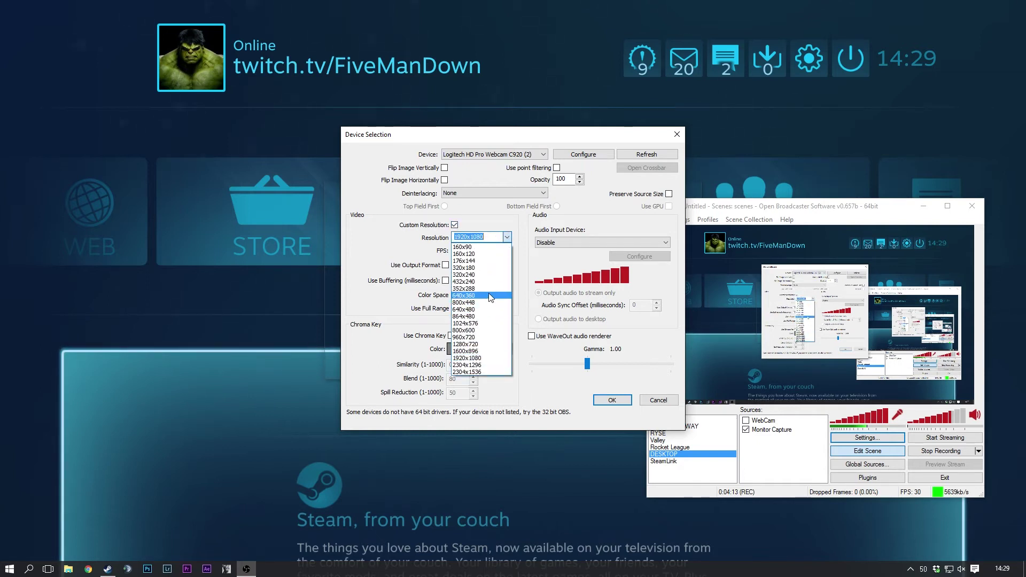
left_click(481, 309)
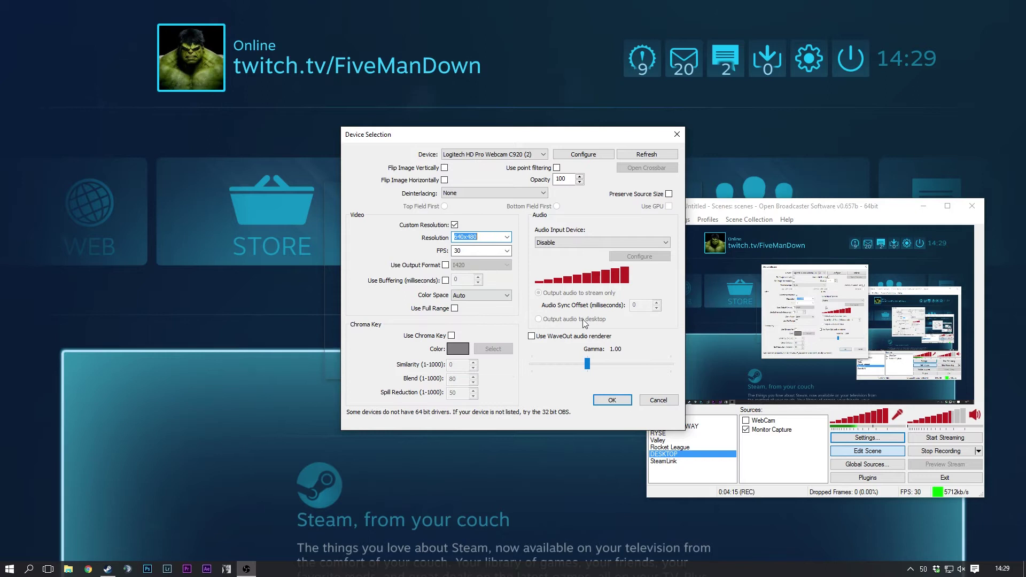
left_click(622, 401)
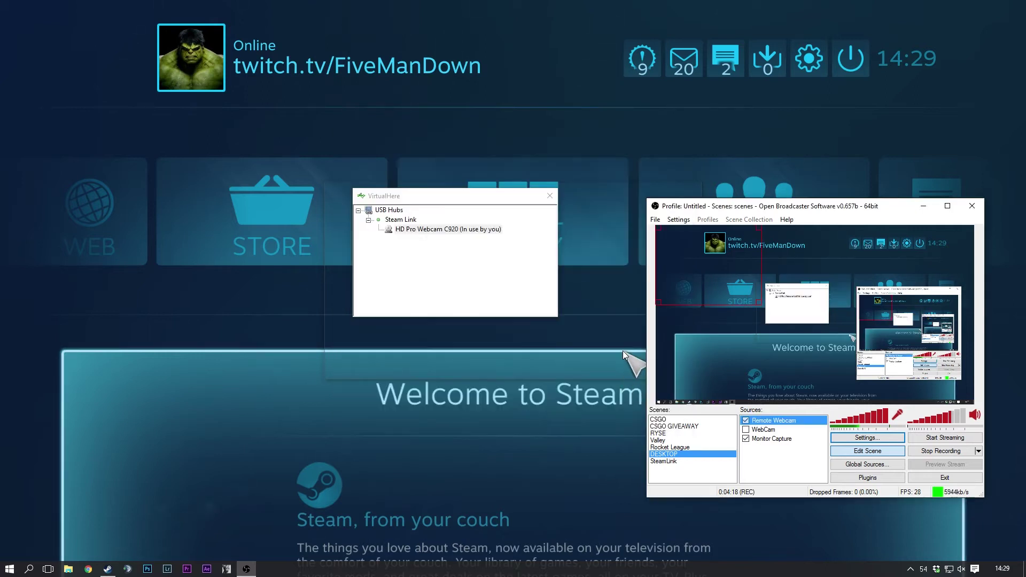
Move the Remote Webcam in the preview and change its resolution to 1920x1080 in Properties.
mouse_move(725, 259)
left_mouse_down()
mouse_move(754, 311)
mouse_move(750, 304)
left_mouse_up()
right_click(776, 421)
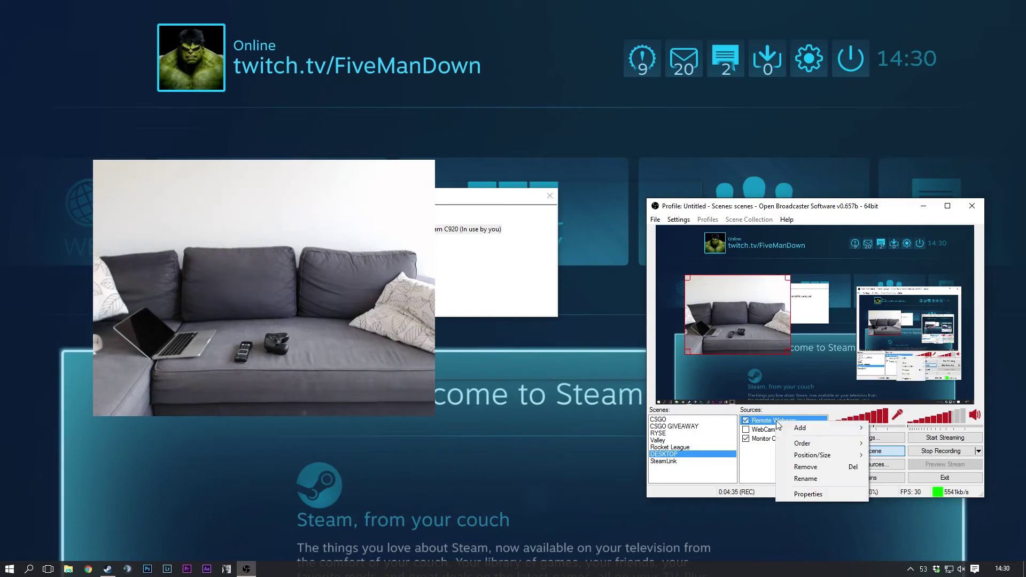
left_click(808, 494)
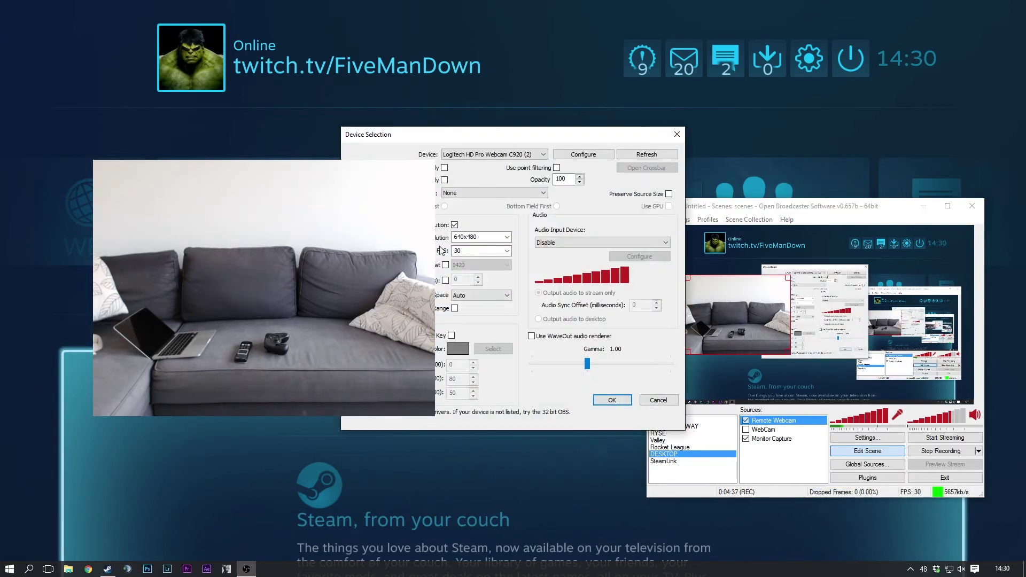
left_click(488, 238)
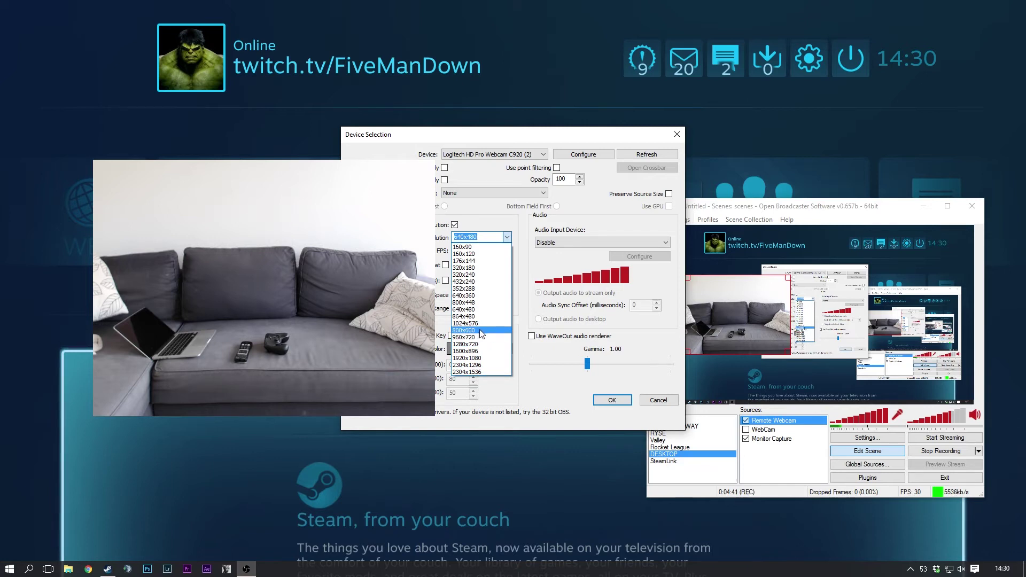
left_click(484, 358)
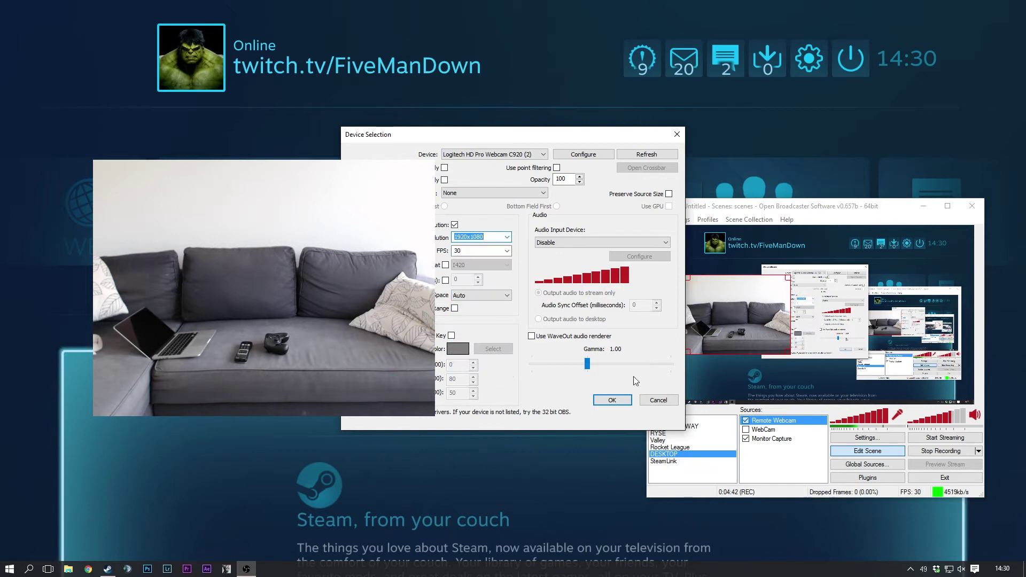
left_click(611, 399)
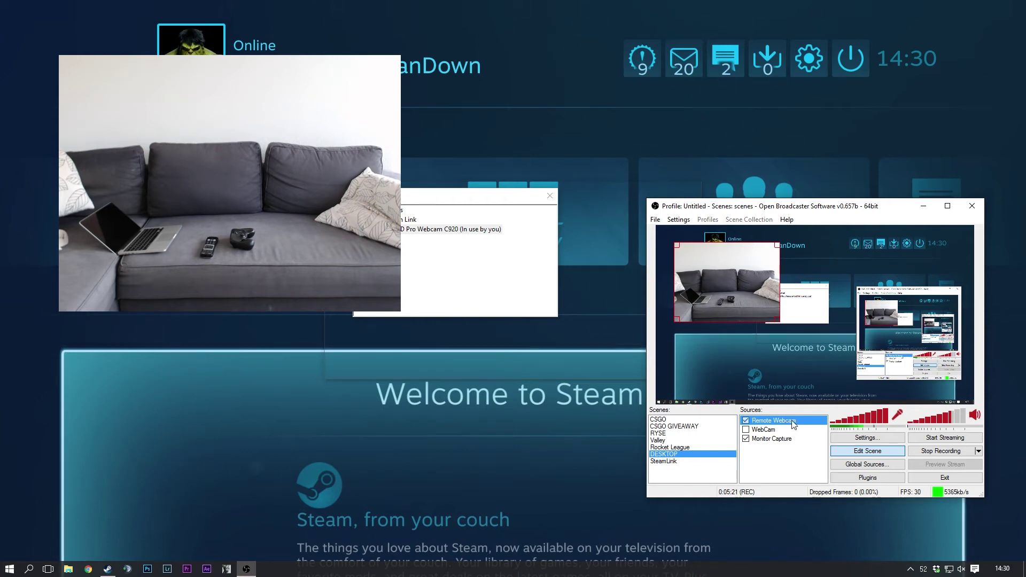
Set the Remote Webcam's Audio Input Device to Microphone (3- HD Pro Webcam C920).
right_click(793, 423)
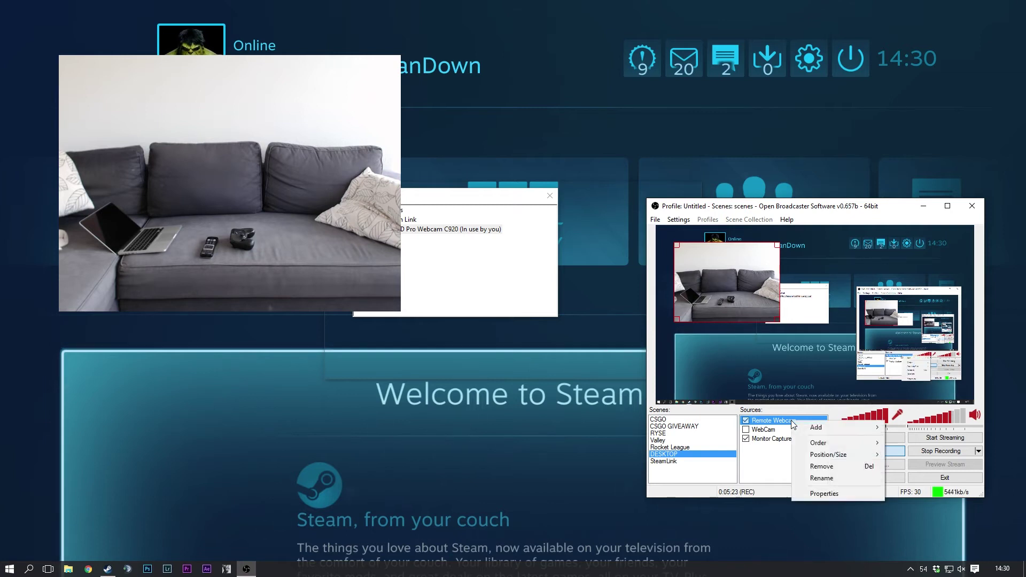
left_click(834, 493)
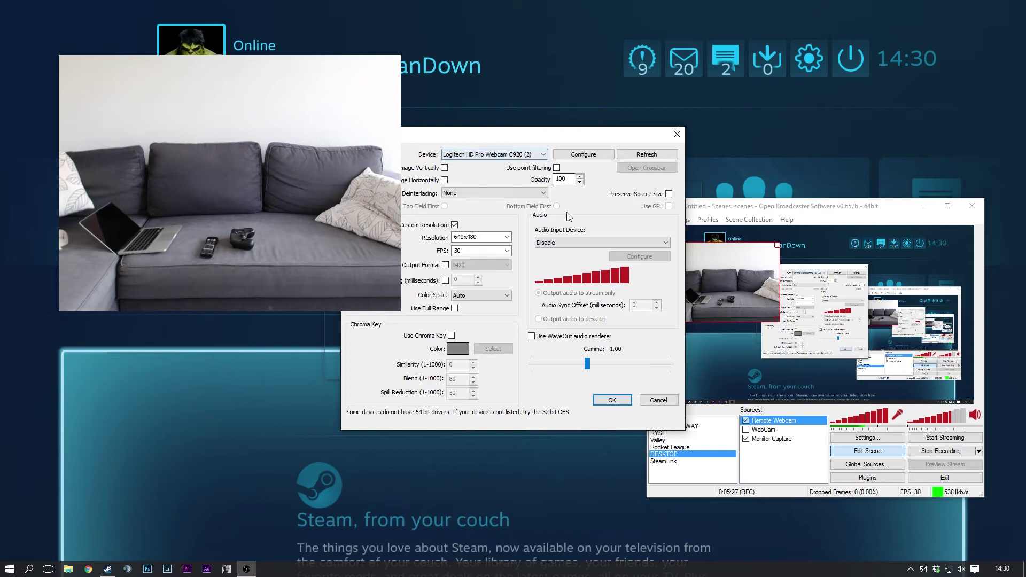
left_click(552, 244)
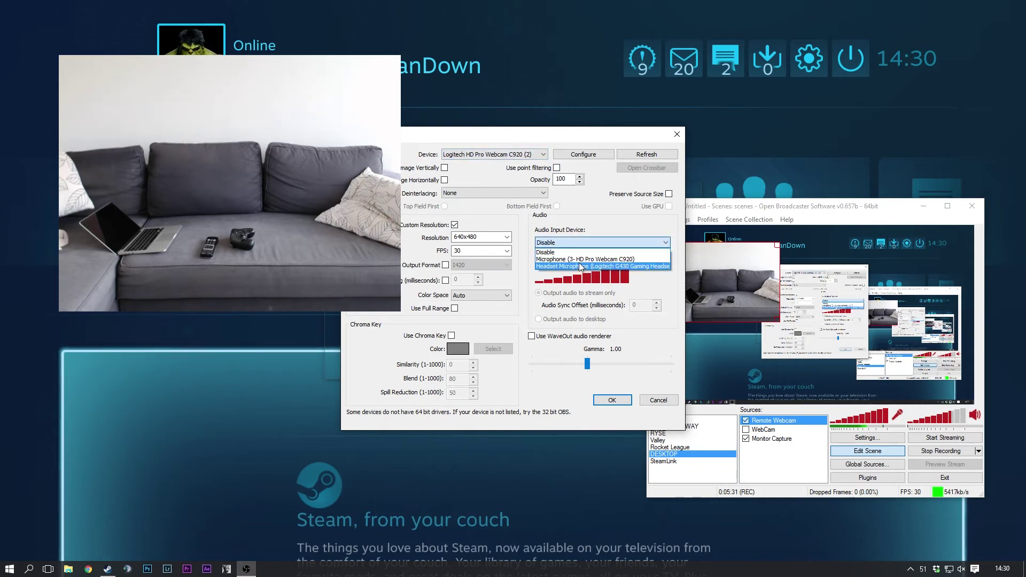
left_click(574, 260)
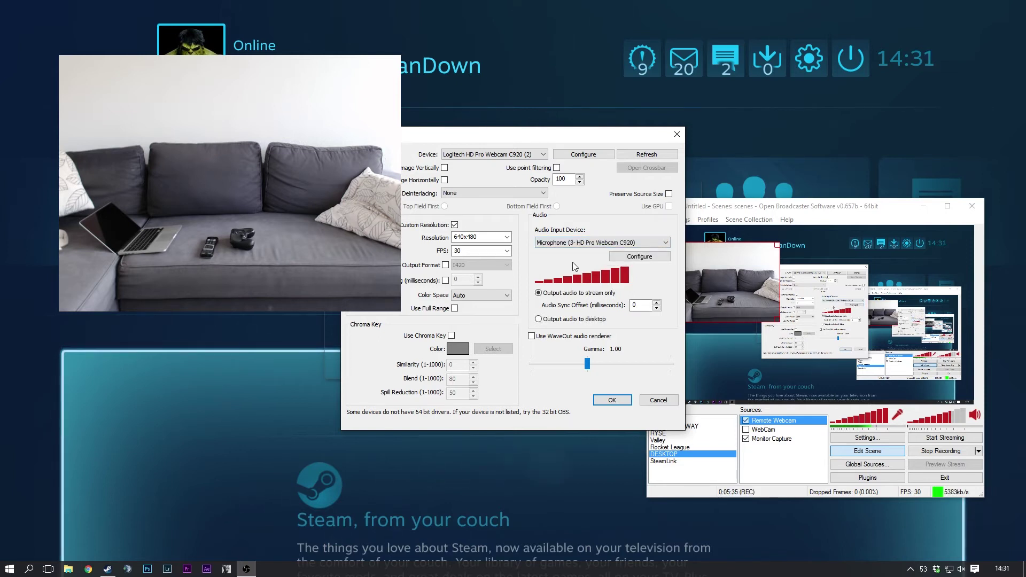
left_click(625, 403)
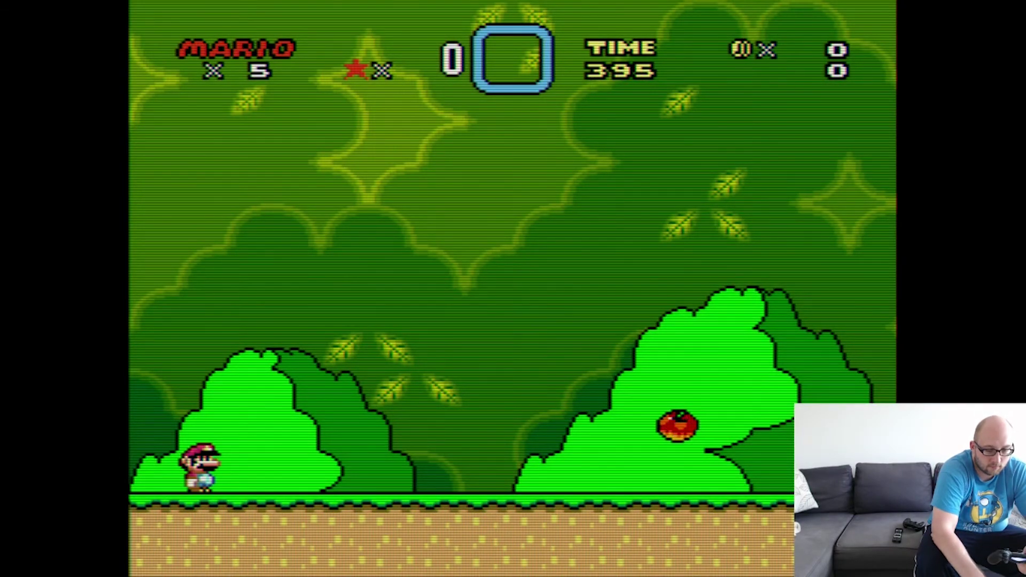
Jump Mario rightward onto and past the bush with the controller.
key("Right")
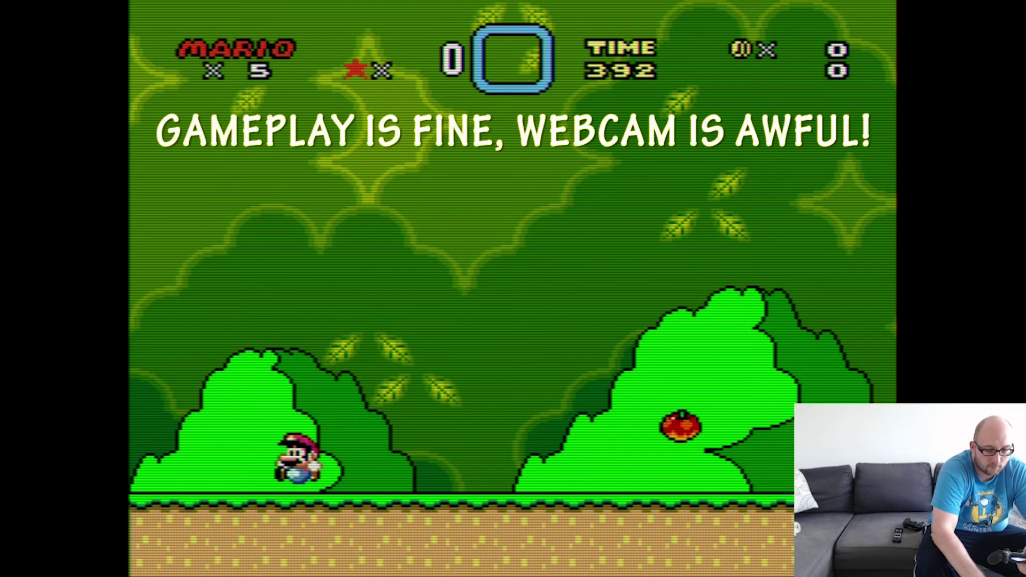
key("Right")
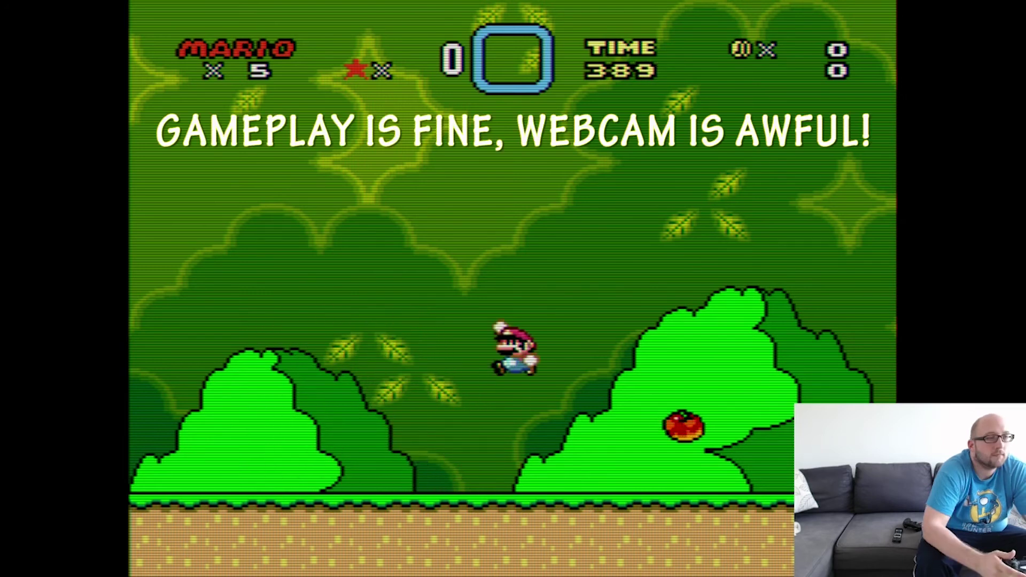